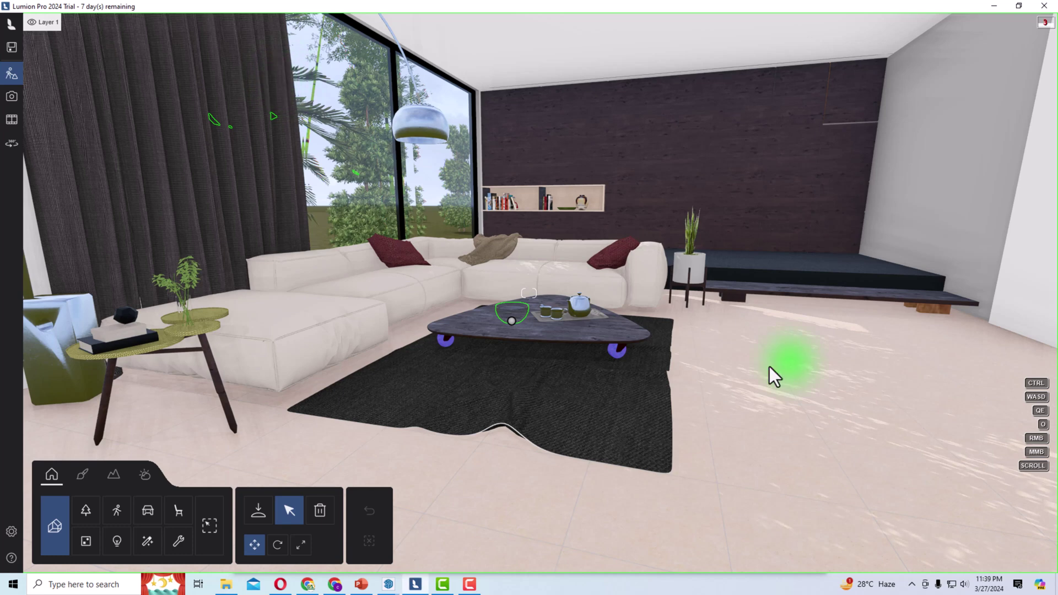
# Step: Switch to the web browser and read the Lumion support article on how to use the Ray Tracing effect
pyautogui.click(973, 428)
pyautogui.moveTo(840, 445)
pyautogui.mouseDown(button='right')
pyautogui.moveTo(841, 350)
pyautogui.moveTo(847, 445)
pyautogui.mouseUp(button='right')
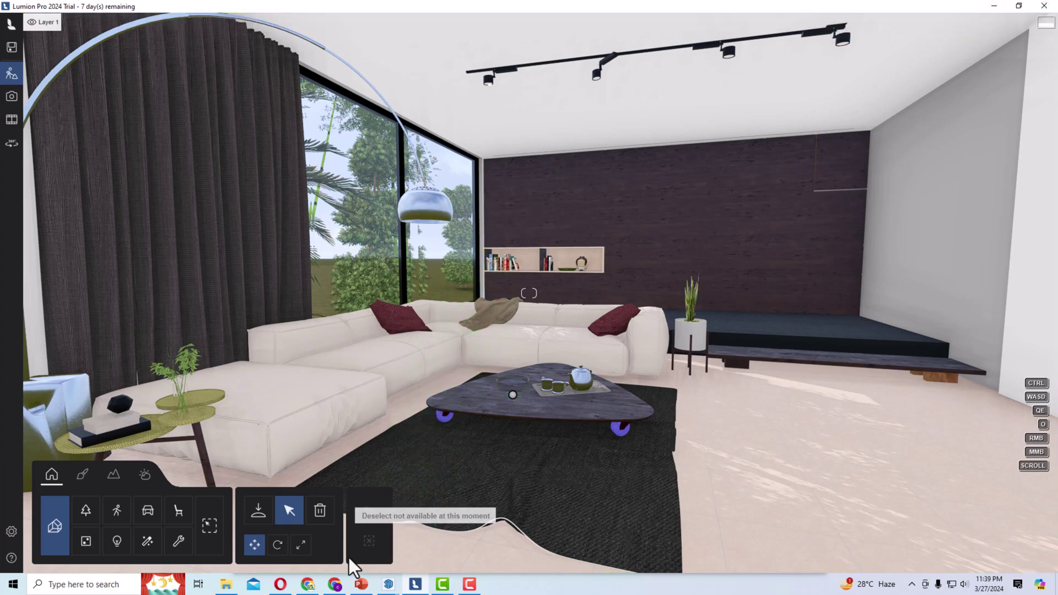
pyautogui.moveTo(334, 584)
pyautogui.click(344, 529)
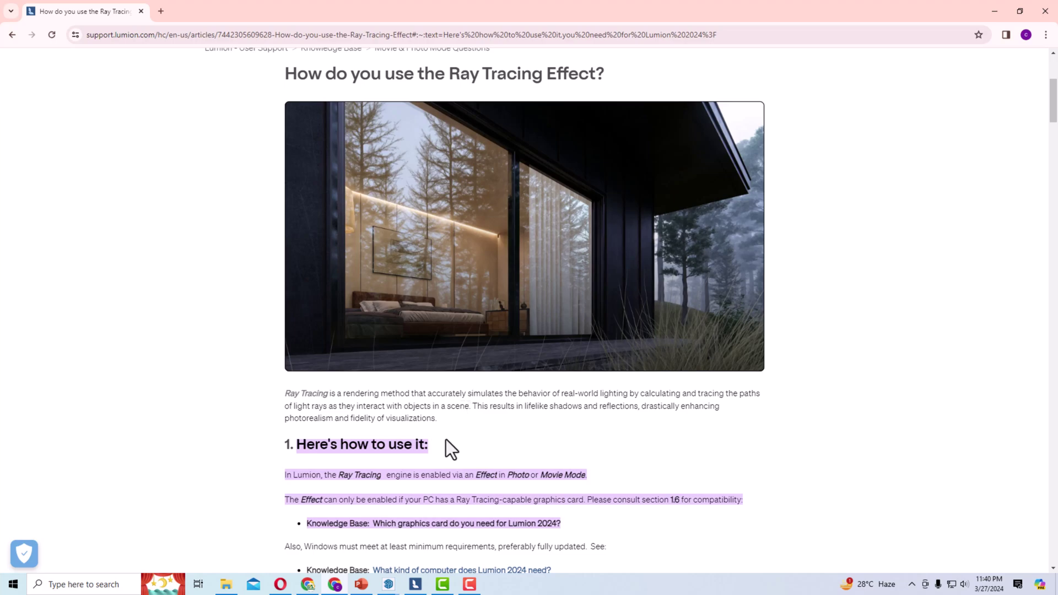
# Step: Return to Lumion, enter Photo mode and update the preview of photo 1
pyautogui.click(415, 584)
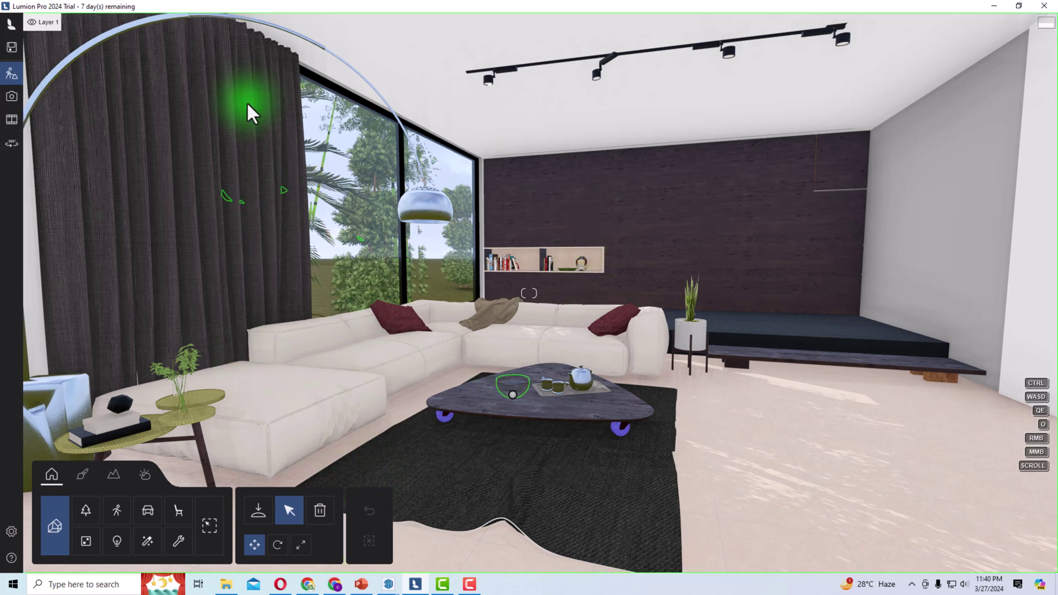
pyautogui.click(11, 99)
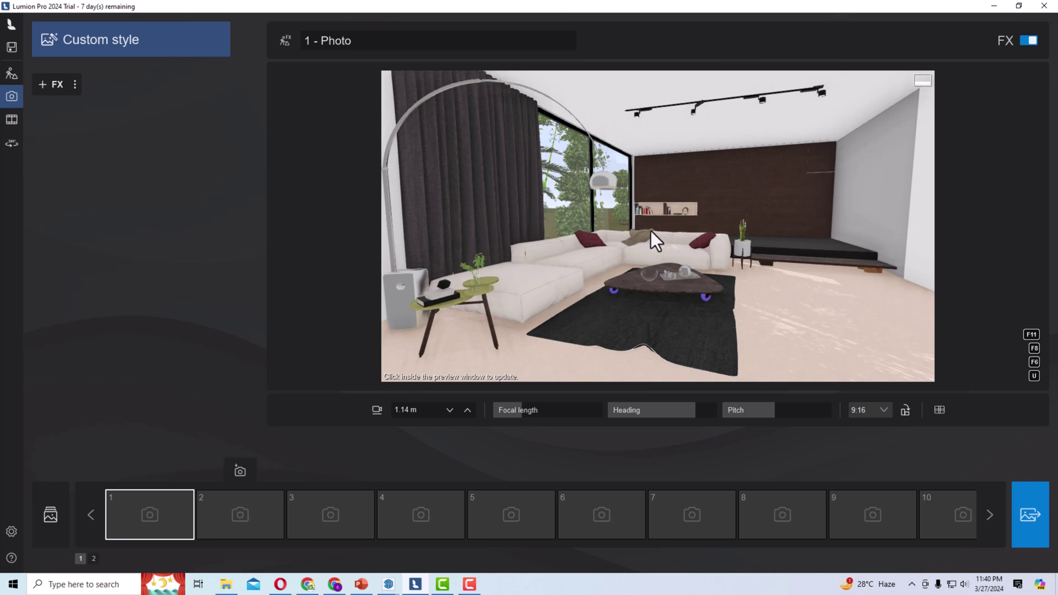
pyautogui.click(599, 263)
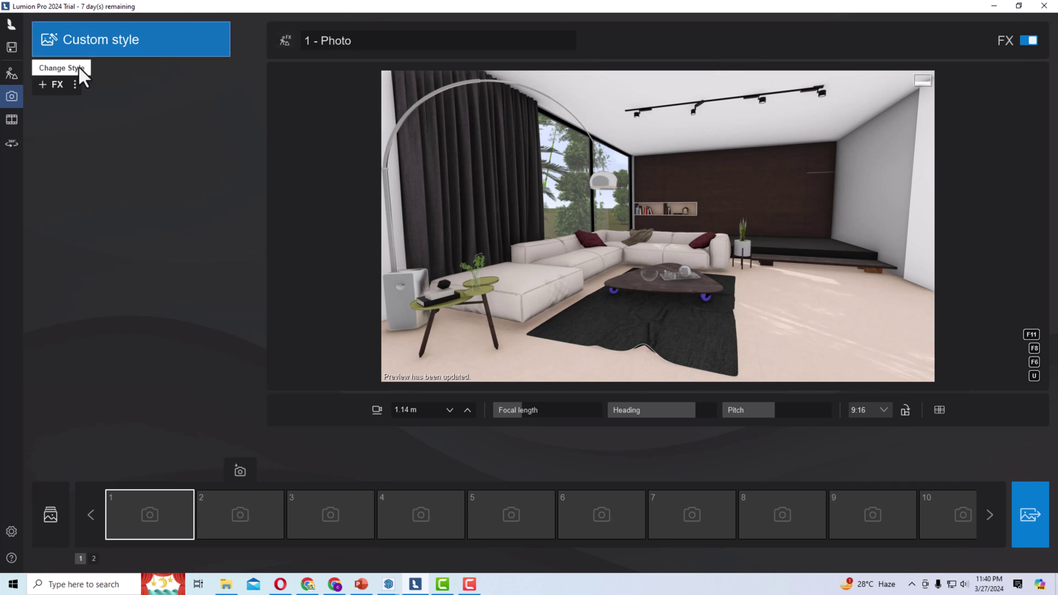
# Step: Add the Ray tracing effect from the lighting effects to photo 1 and update the preview
pyautogui.click(46, 95)
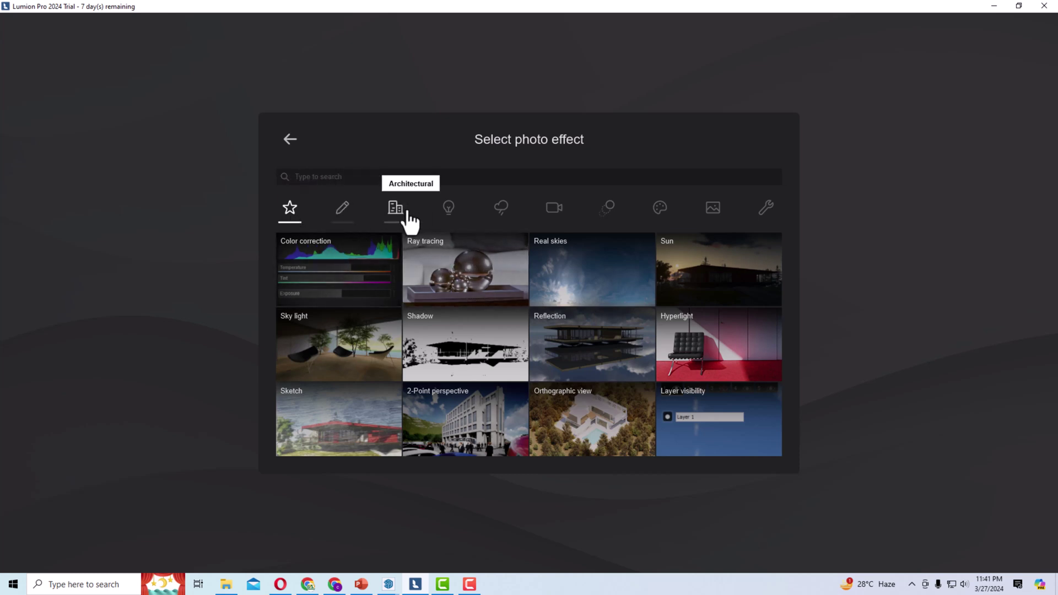
pyautogui.click(449, 208)
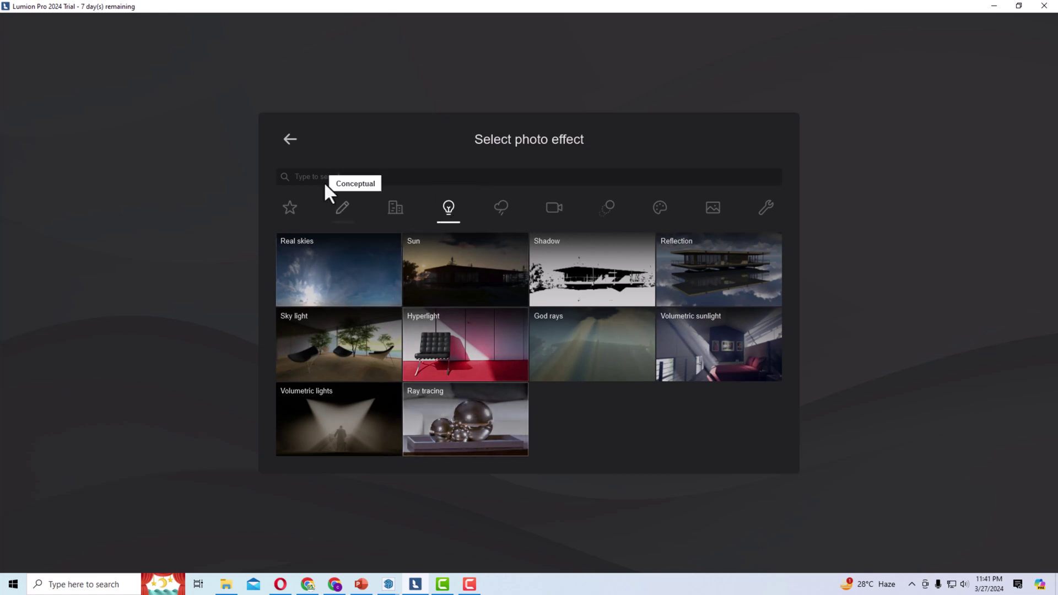
pyautogui.click(473, 425)
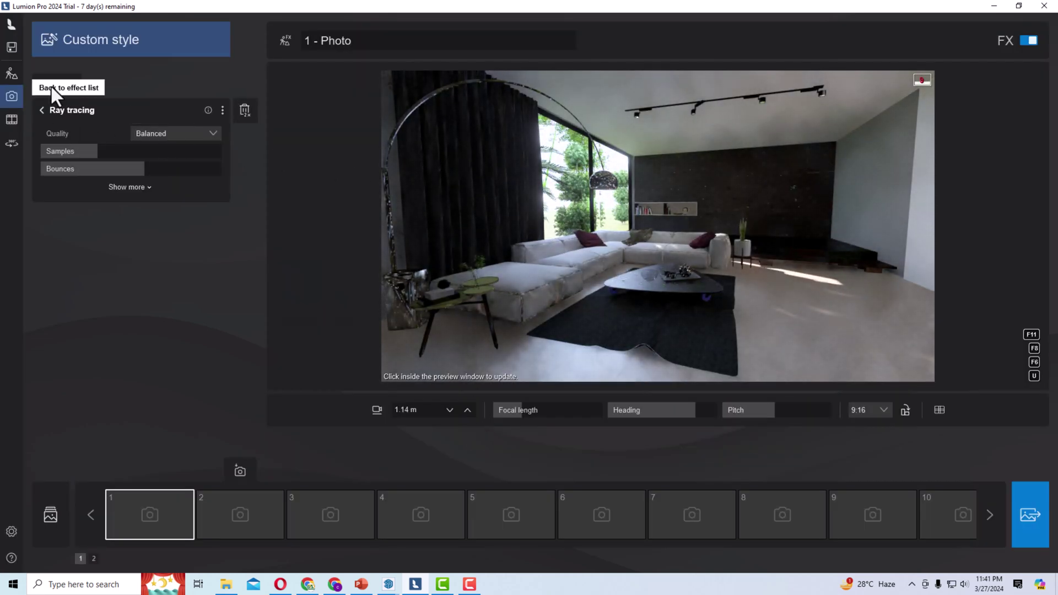
pyautogui.click(550, 299)
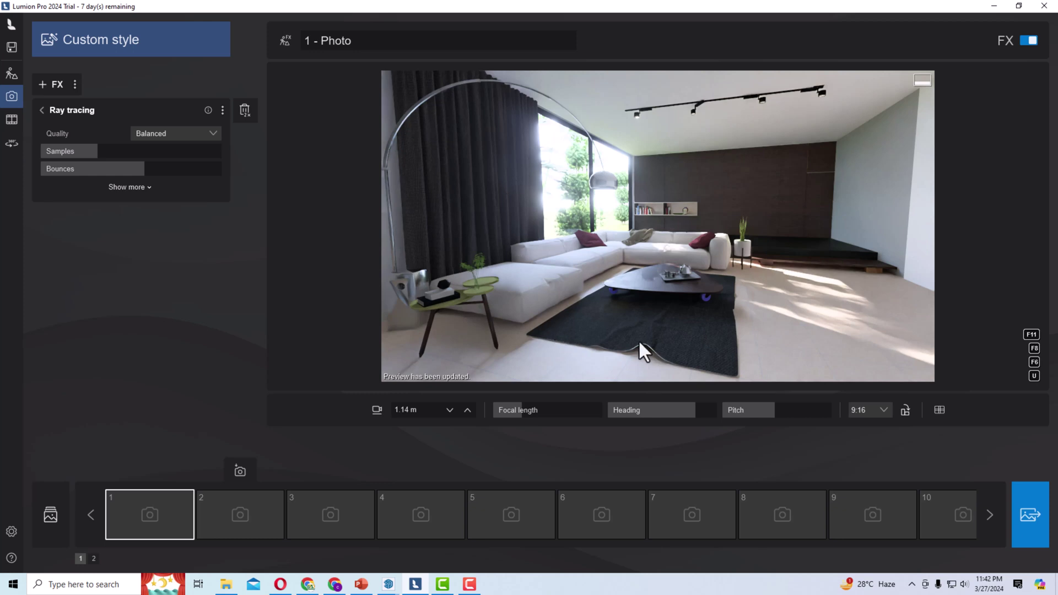
# Step: Move the photo camera closer to the sofa and coffee table, at about 1.00 m height, and inspect the ray tracing Samples value
pyautogui.press('w')
pyautogui.press('e')
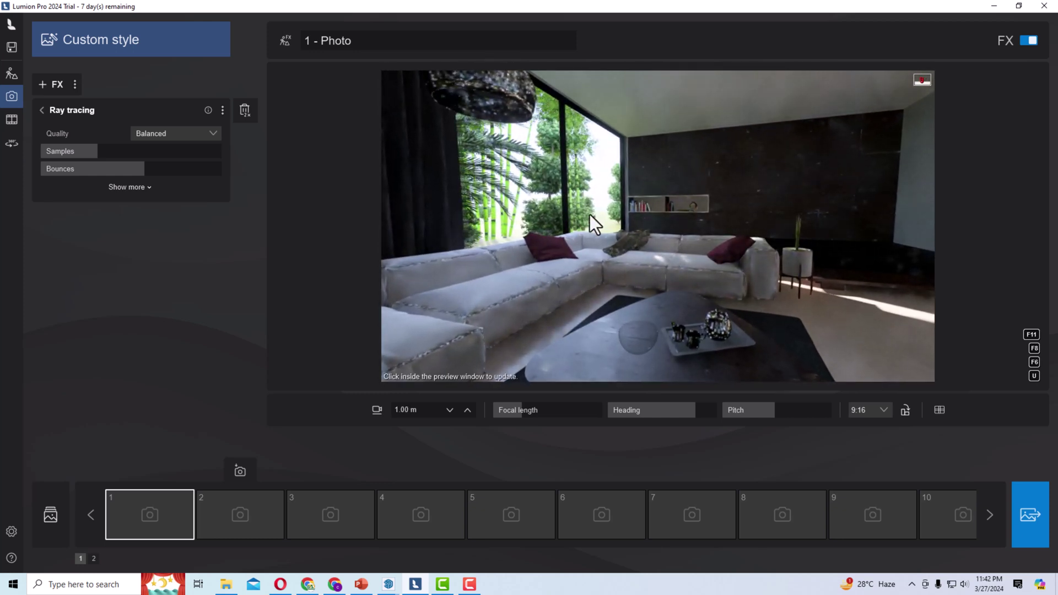
pyautogui.moveTo(99, 169); pyautogui.dragTo(116, 212)
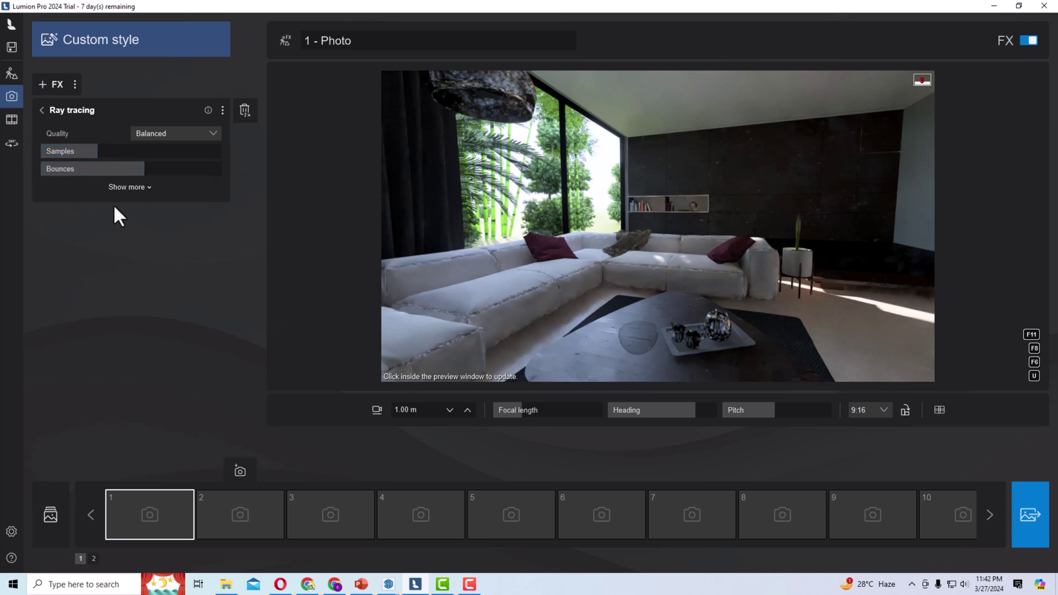
pyautogui.moveTo(68, 154); pyautogui.dragTo(97, 155)
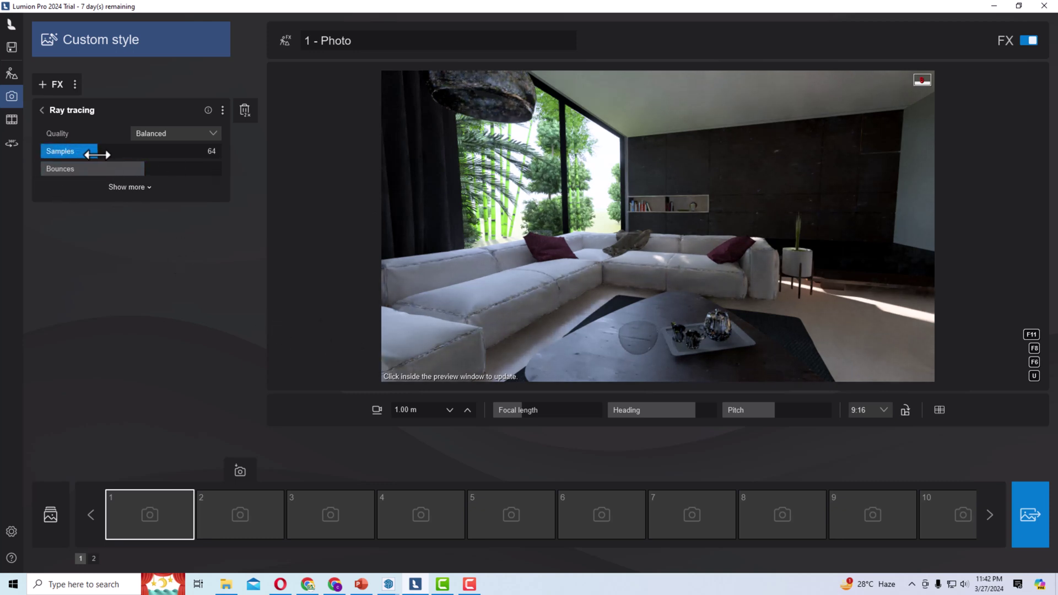
# Step: Switch to the browser and read the Ray Tracing article's sections on disabled effects, effect settings, quality presets and Samples
pyautogui.click(334, 585)
pyautogui.scroll(-6, 359, 478)
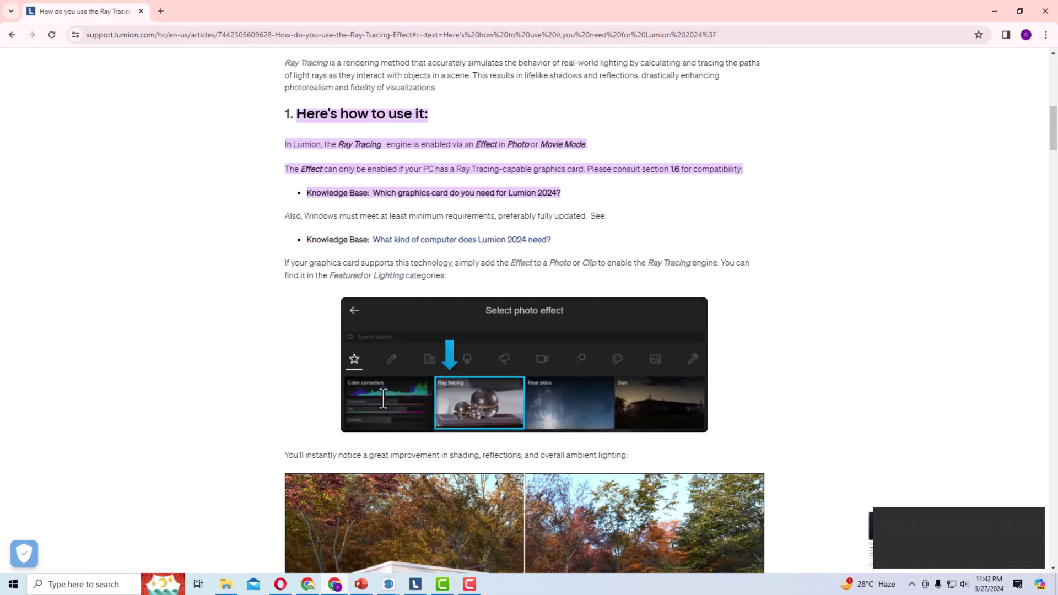
pyautogui.scroll(-15, 359, 330)
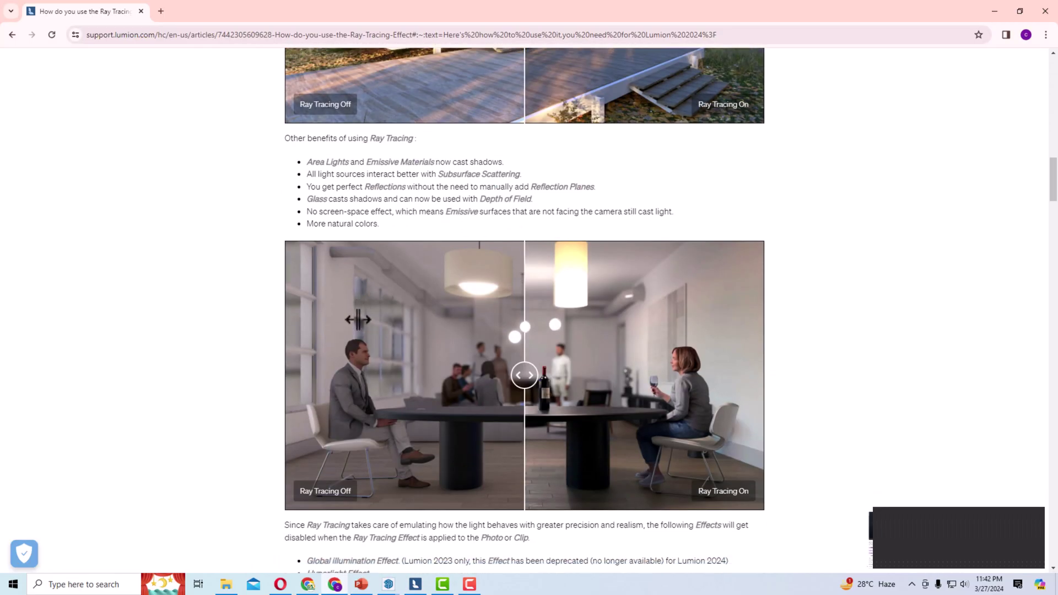
pyautogui.scroll(-5, 358, 319)
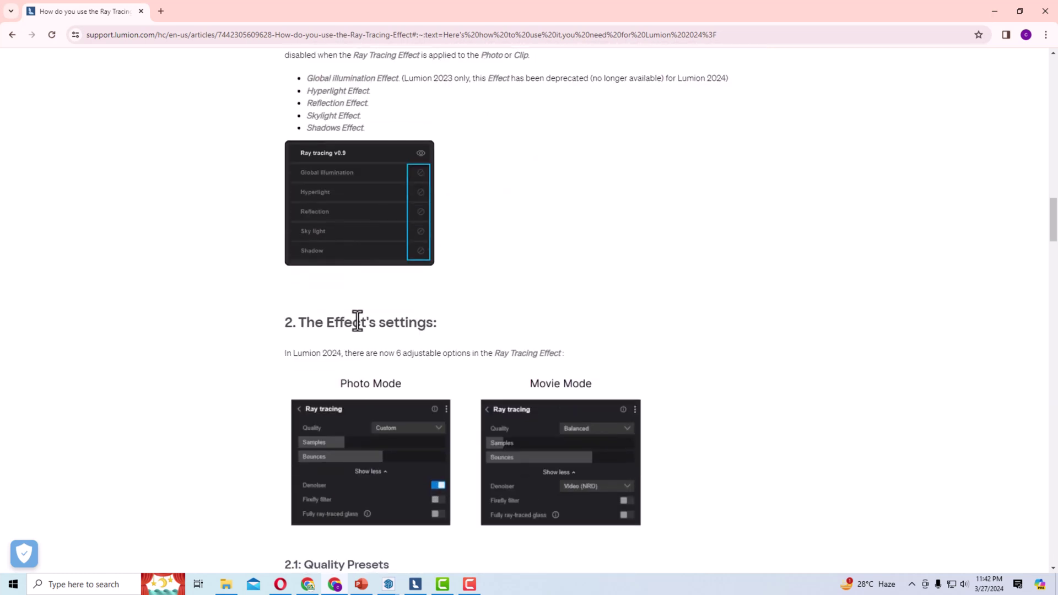
pyautogui.scroll(1, 358, 319)
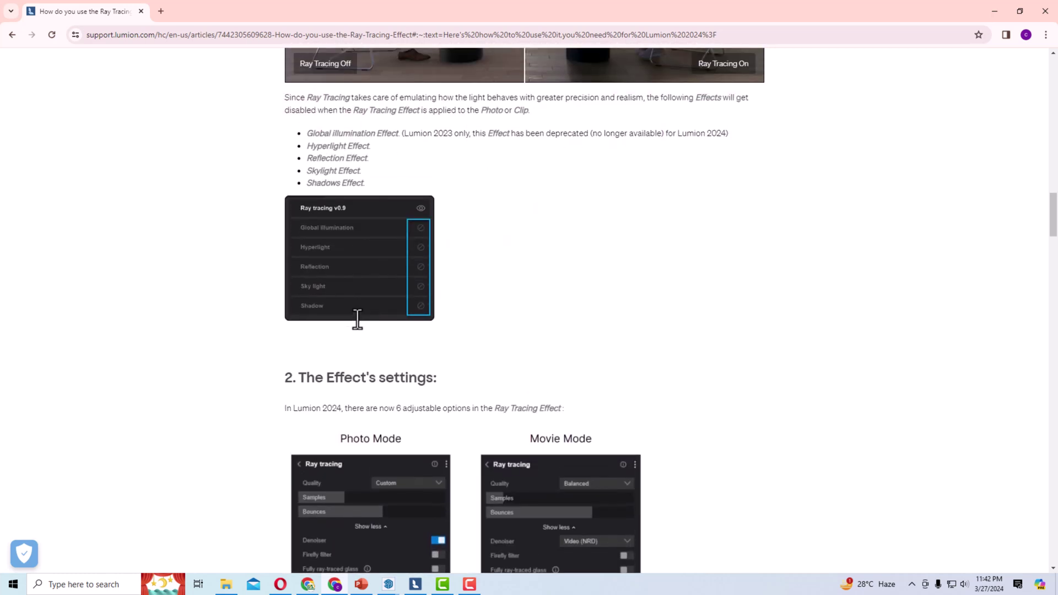
pyautogui.scroll(-15, 357, 318)
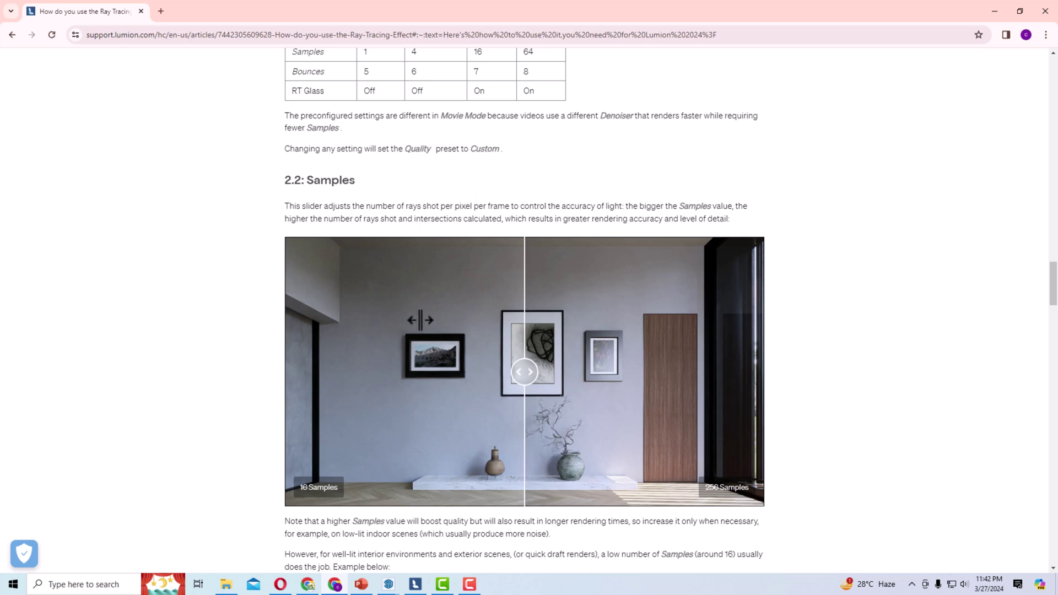
# Step: Return to Lumion and set the ray tracing quality to Custom
pyautogui.click(414, 584)
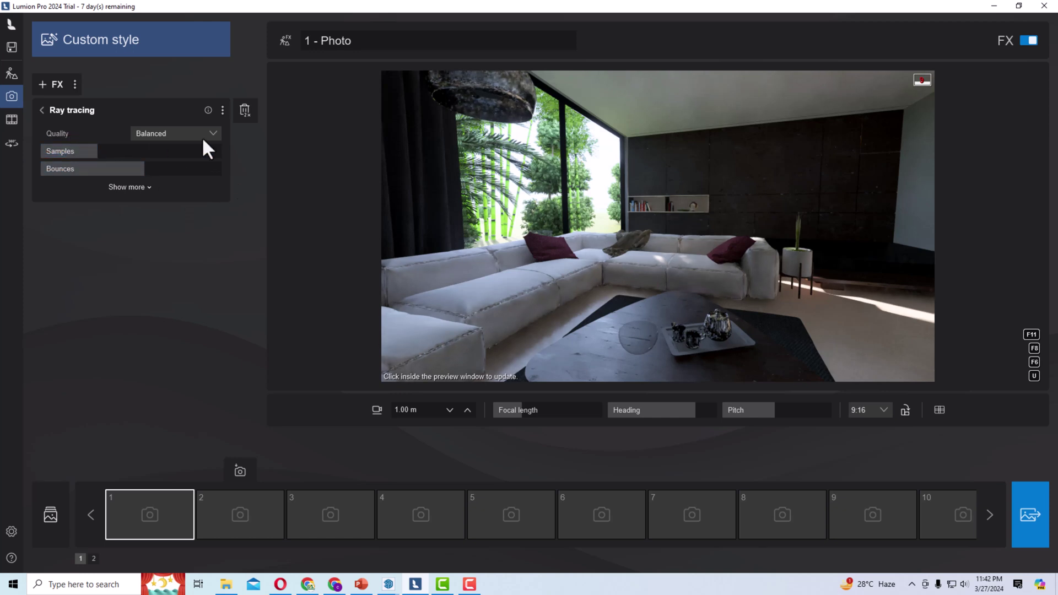
pyautogui.click(171, 137)
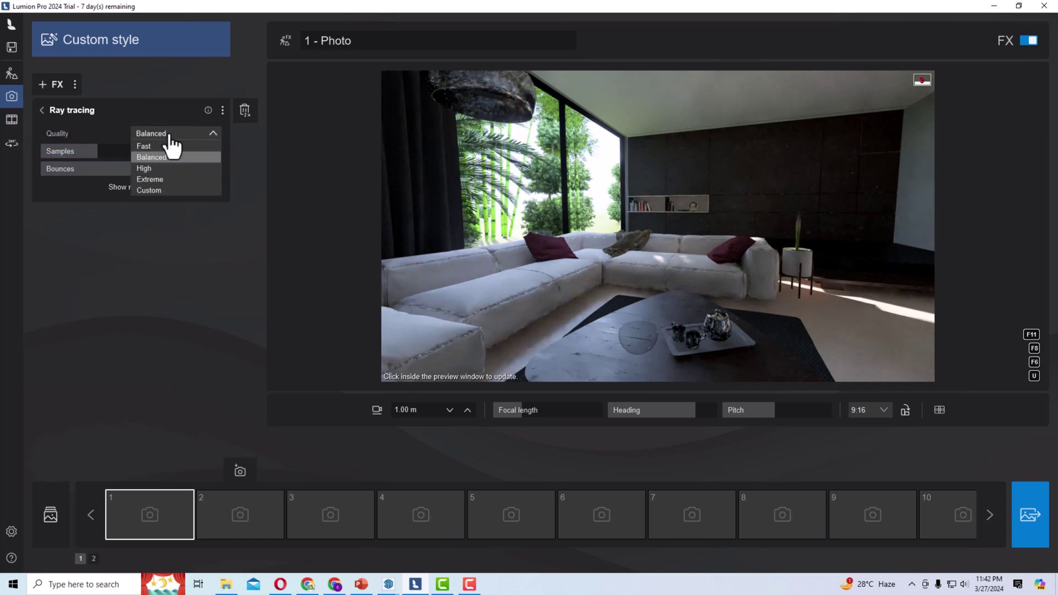
pyautogui.click(150, 190)
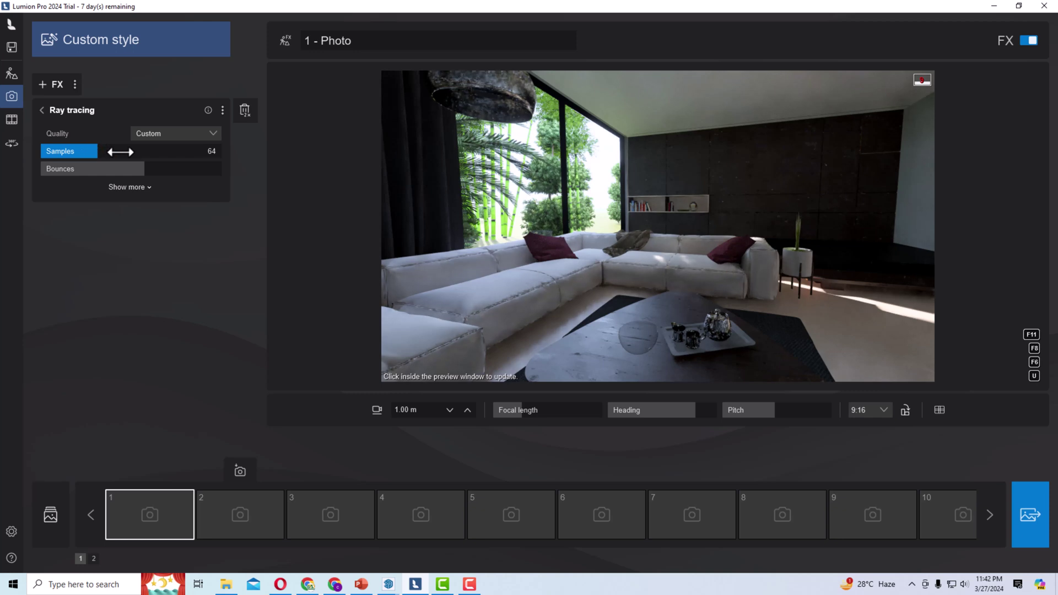
# Step: Try to set the ray tracing Samples to 500 and update the photo preview
pyautogui.click(210, 151)
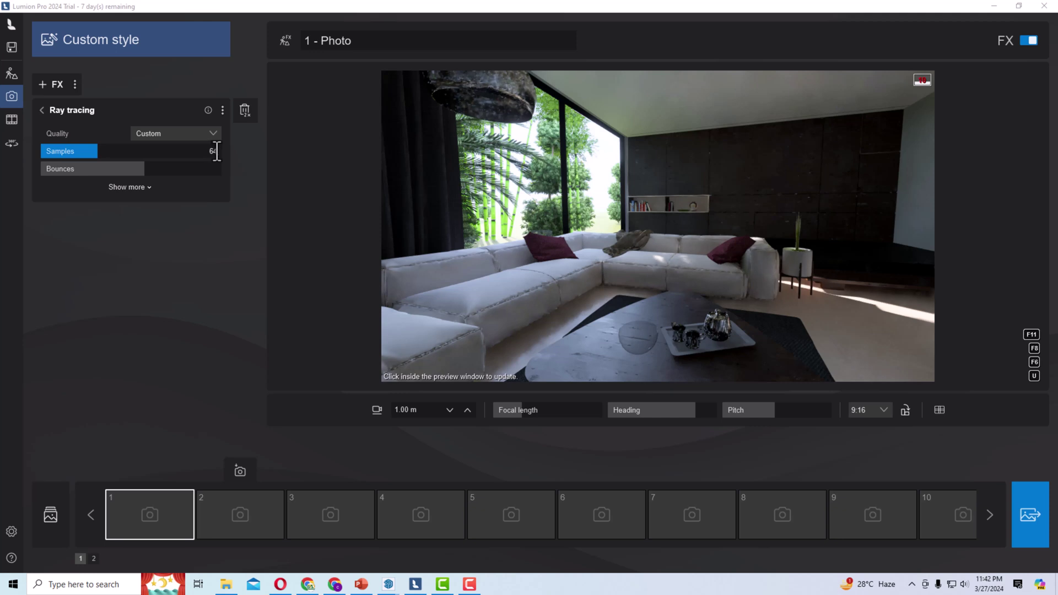
pyautogui.doubleClick(215, 151)
pyautogui.press('BackSpace')
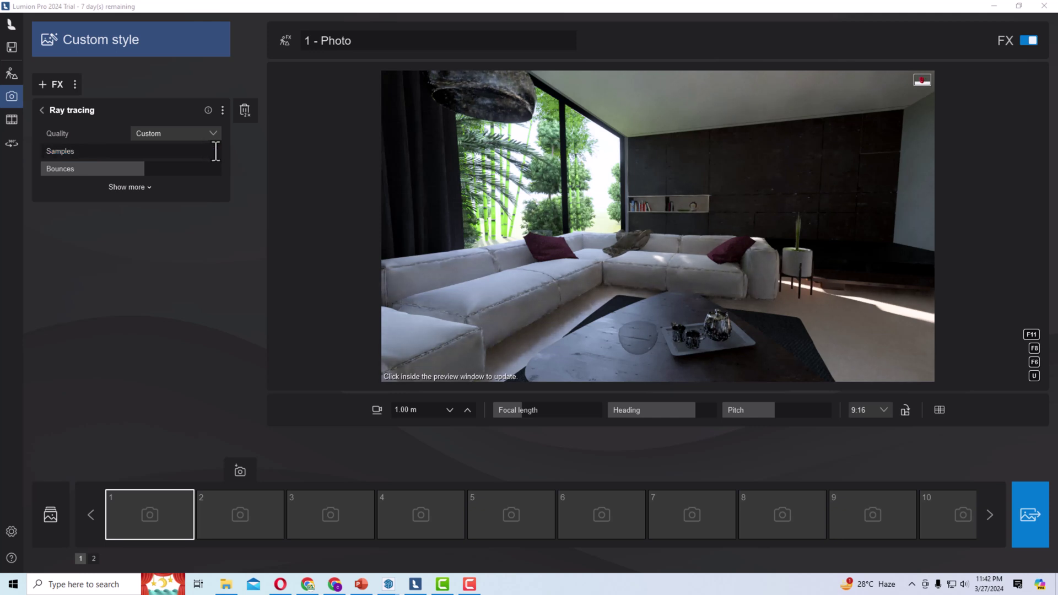
pyautogui.write('500')
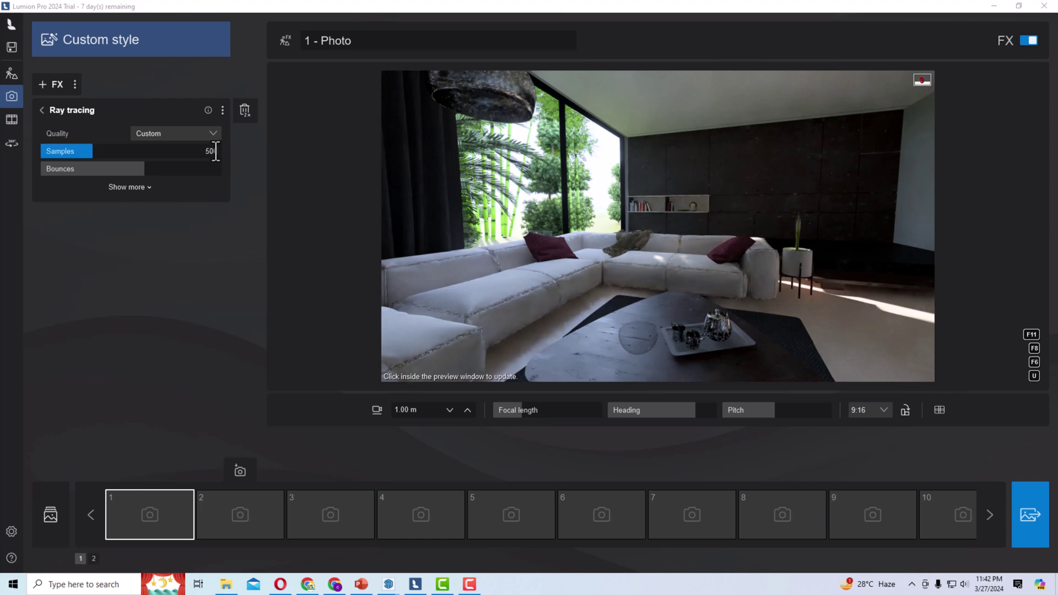
pyautogui.press('Return')
pyautogui.click(423, 281)
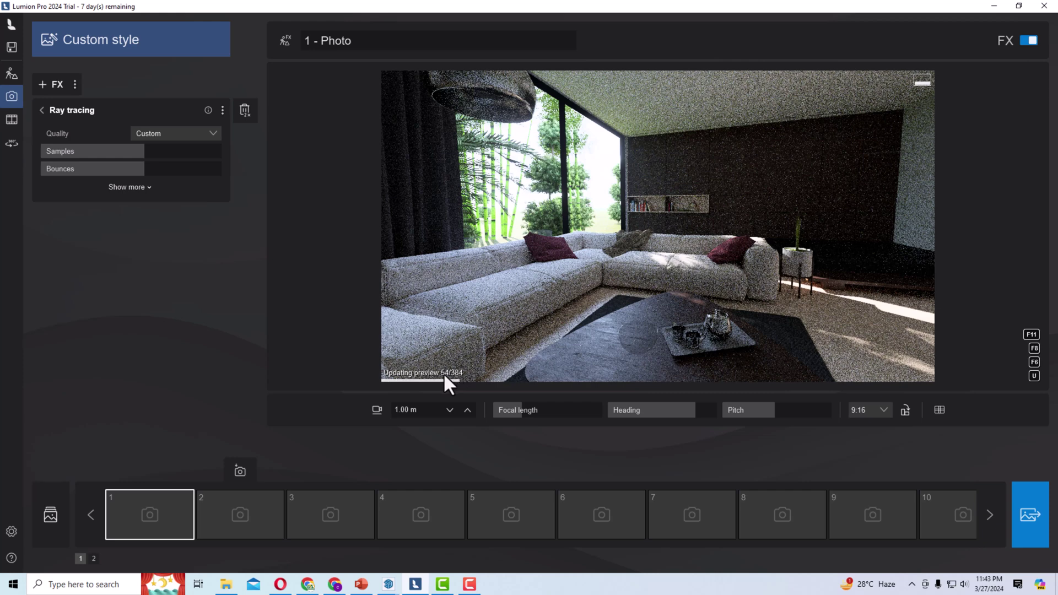
pyautogui.doubleClick(209, 151)
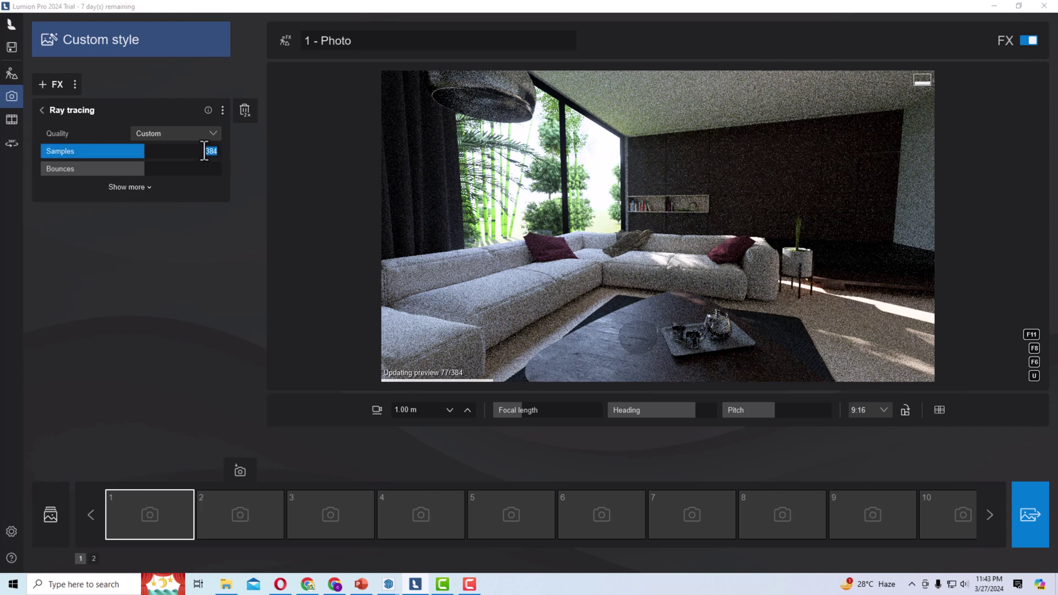
pyautogui.write('500')
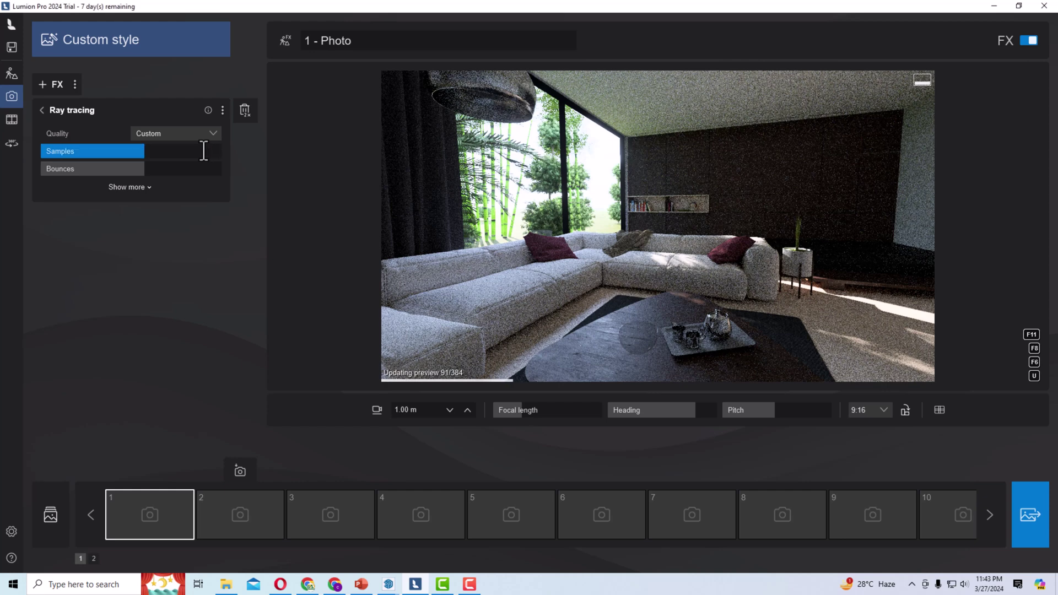
pyautogui.press('Return')
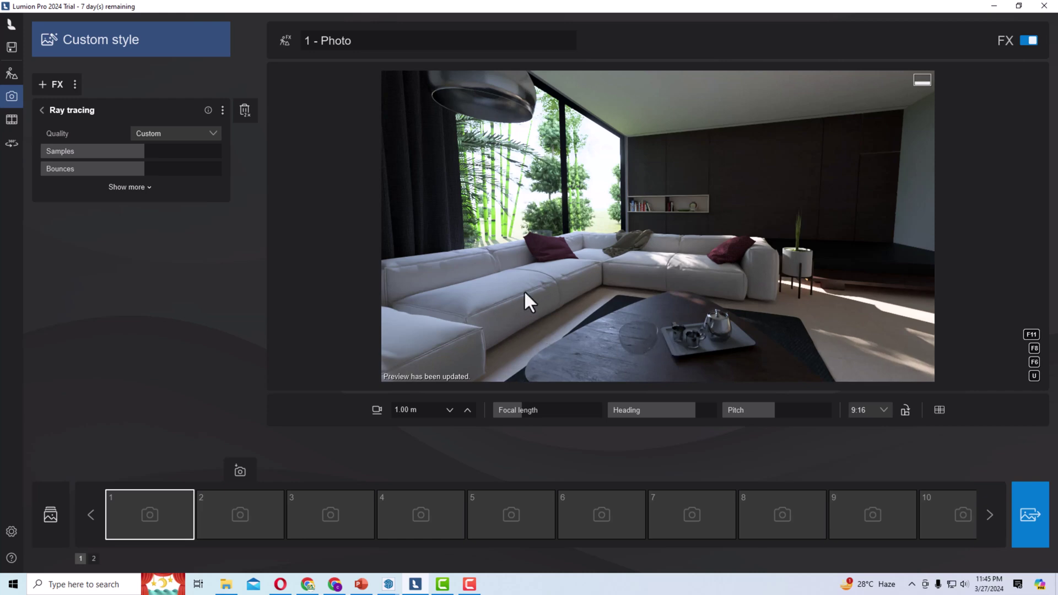
# Step: Reposition the photo camera slightly farther back from the coffee table, at about 1.03 m height
pyautogui.press('w')
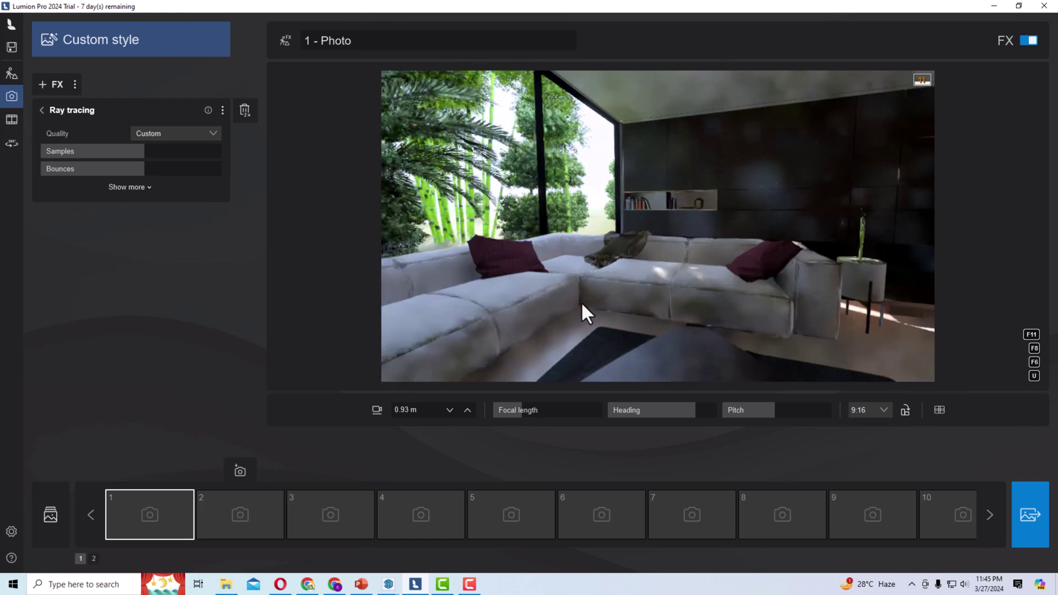
pyautogui.press('s')
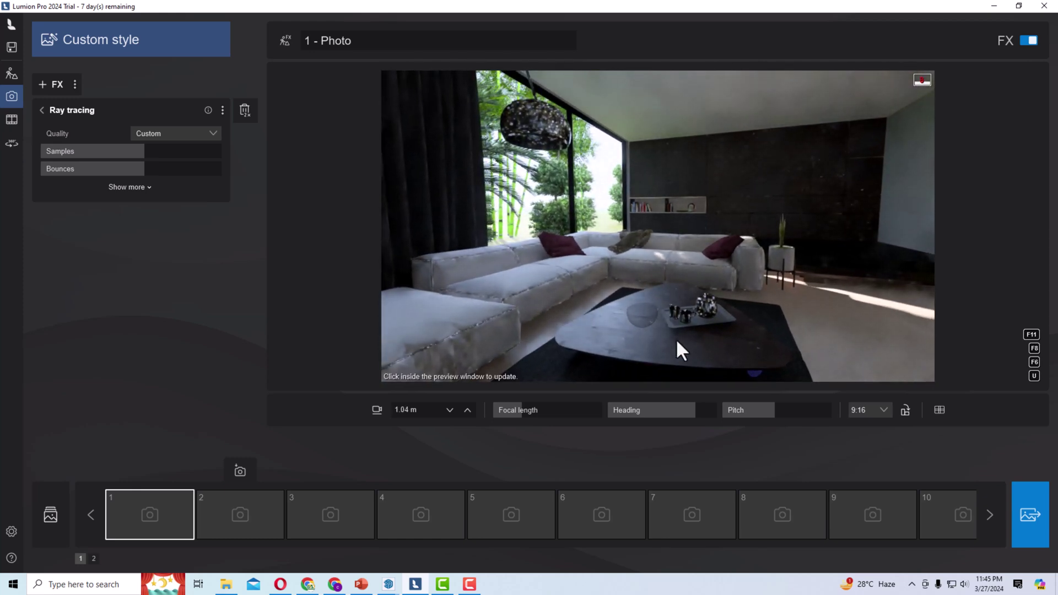
pyautogui.press('w')
pyautogui.press('s')
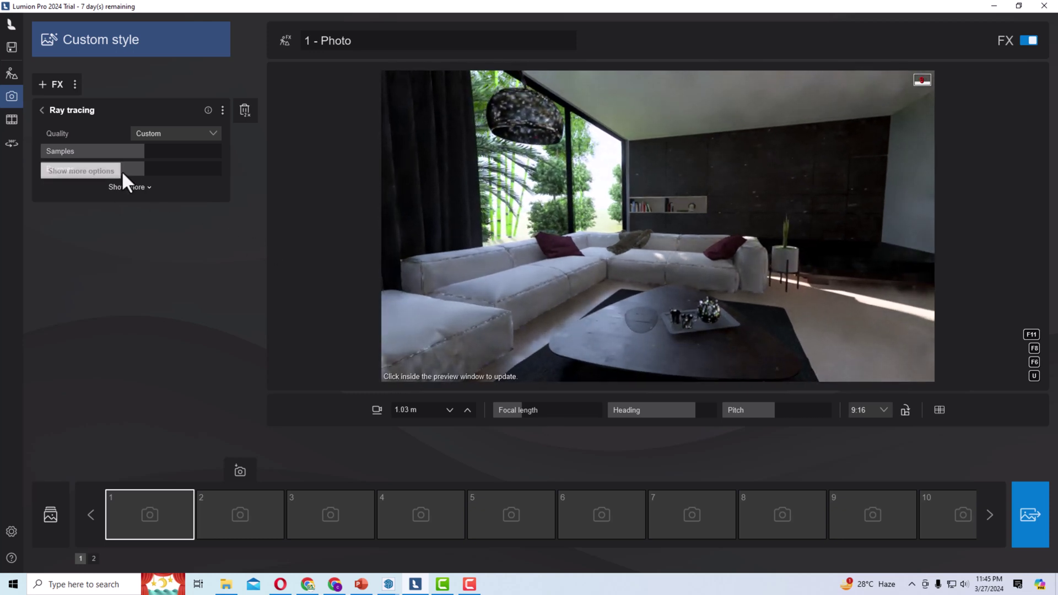
# Step: Set the ray tracing Samples to 60 and expand the effect's additional options
pyautogui.moveTo(140, 153); pyautogui.dragTo(125, 153)
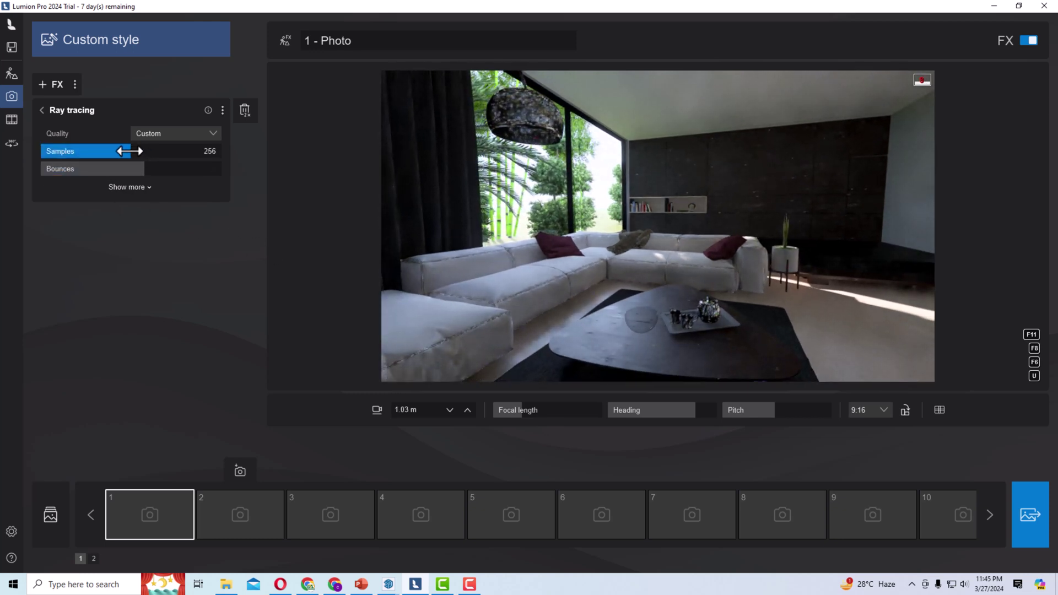
pyautogui.click(208, 153)
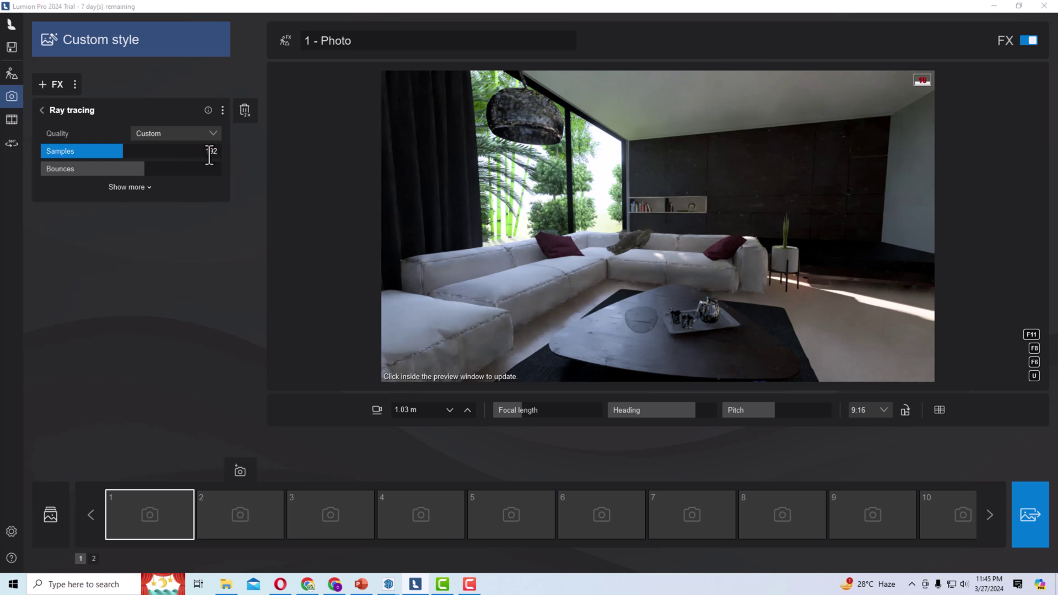
pyautogui.moveTo(215, 154); pyautogui.dragTo(203, 150)
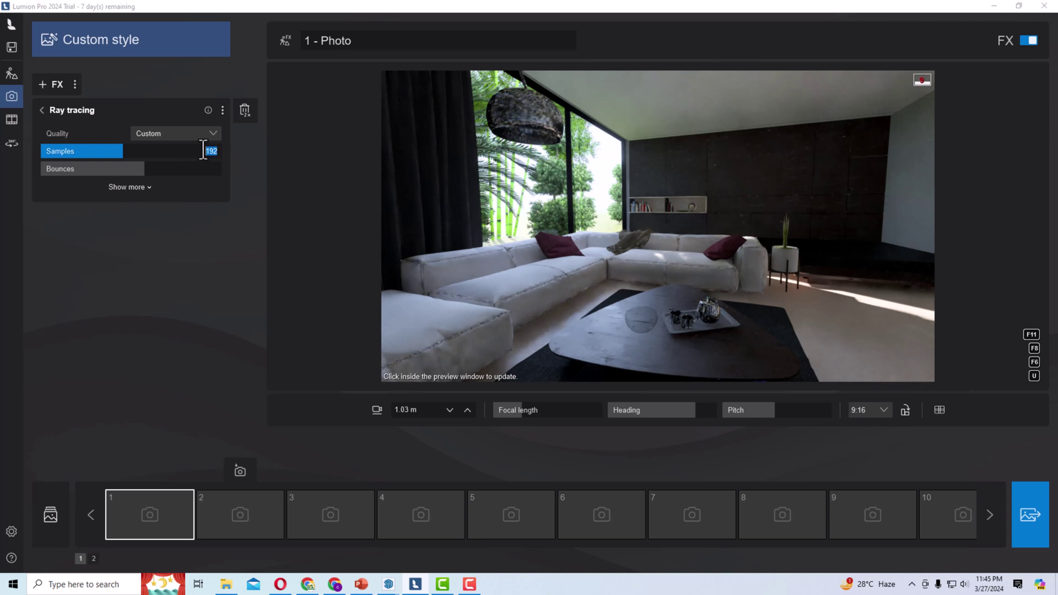
pyautogui.write('60')
pyautogui.press('Return')
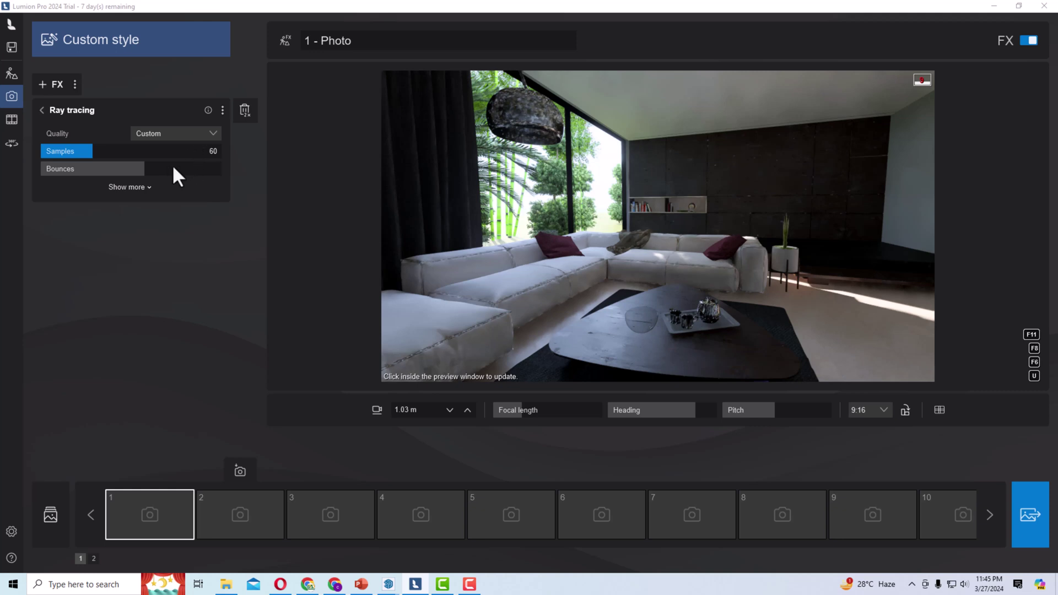
pyautogui.click(147, 187)
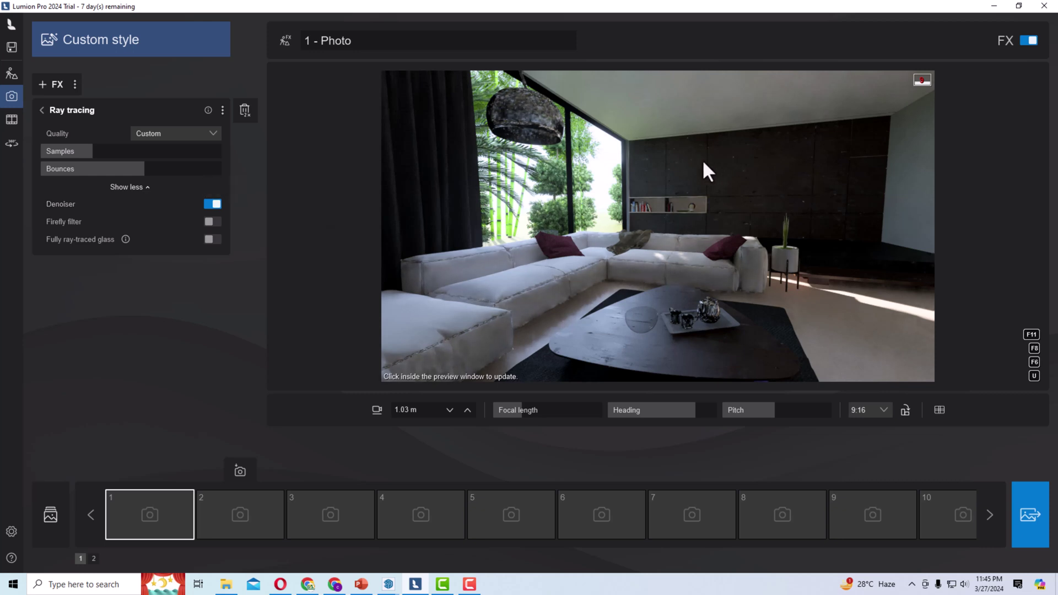
# Step: Turn off the ray tracing Denoiser, update the photo preview without it, and turn the Denoiser back on
pyautogui.click(213, 204)
pyautogui.click(816, 237)
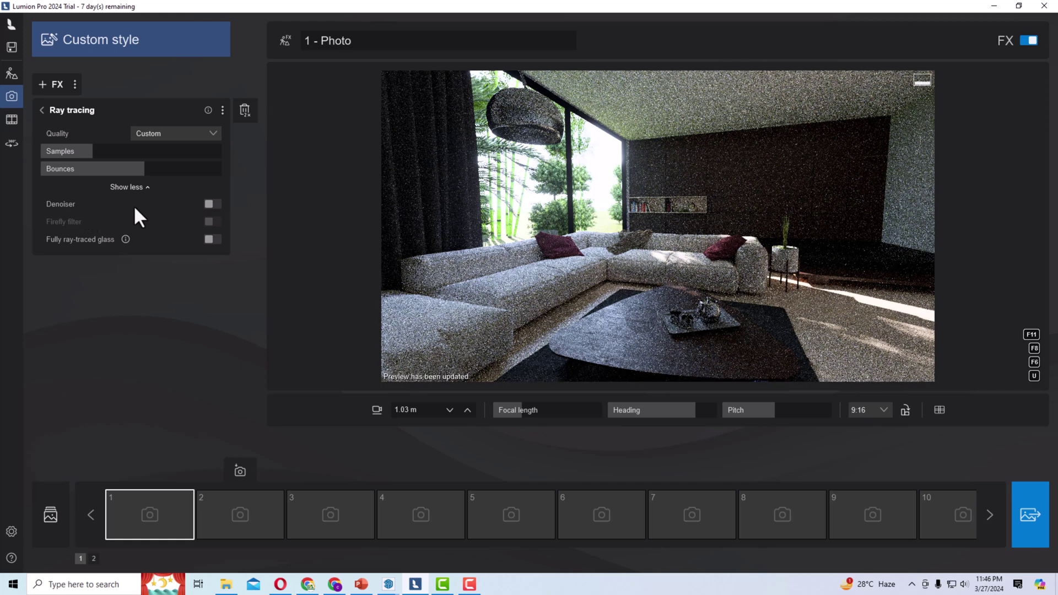
pyautogui.click(214, 204)
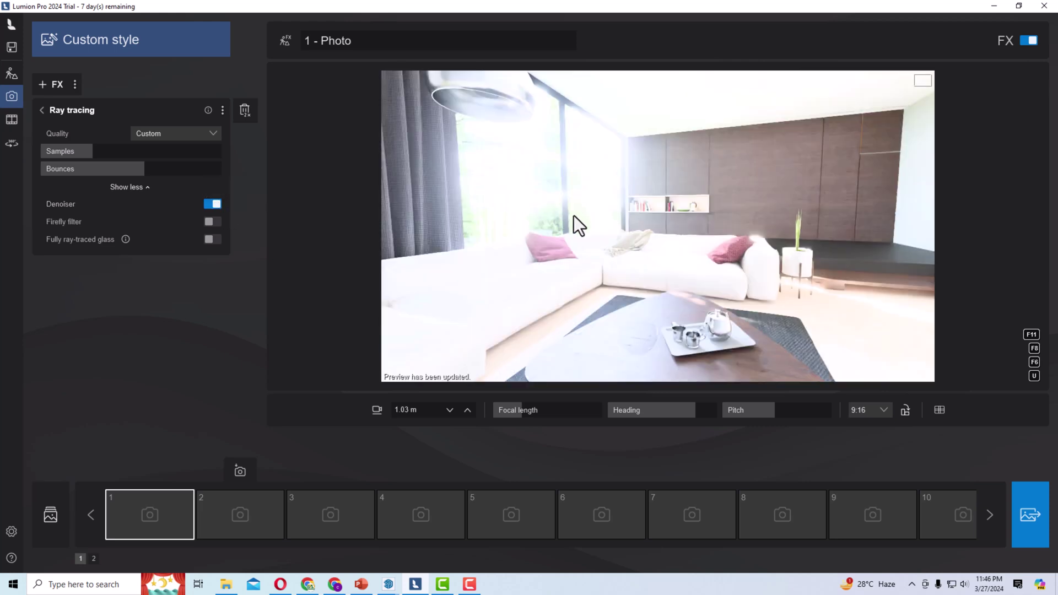
# Step: Move the photo camera farther back from the coffee table, at about 1.08 m height, and update the preview
pyautogui.press('s')
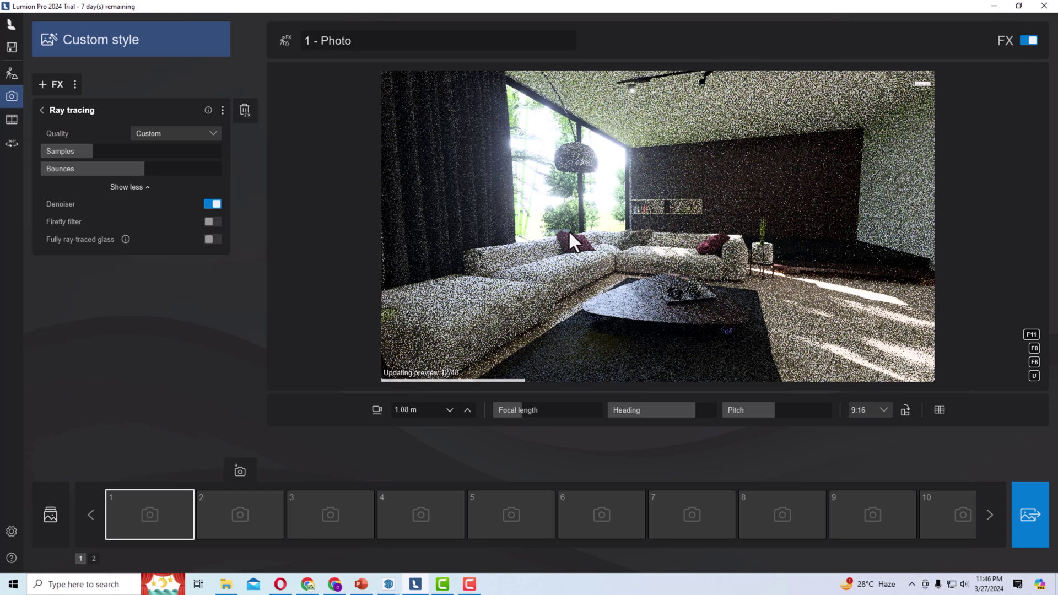
pyautogui.click(145, 155)
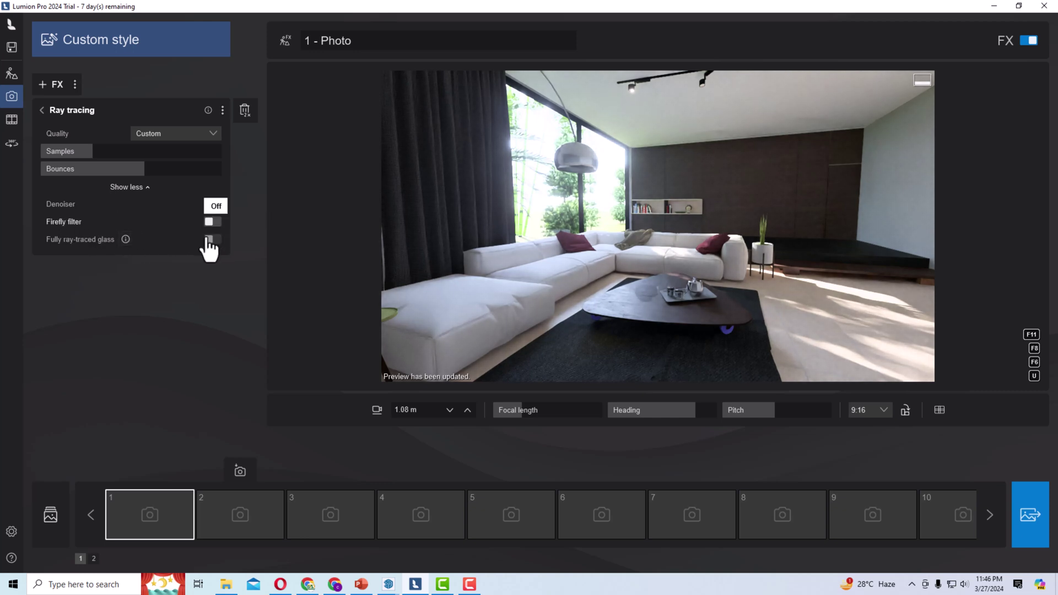
# Step: Switch to the support article in Chrome and read on from the Samples section through Bounces and the denoisers to Firefly Filter
pyautogui.click(335, 584)
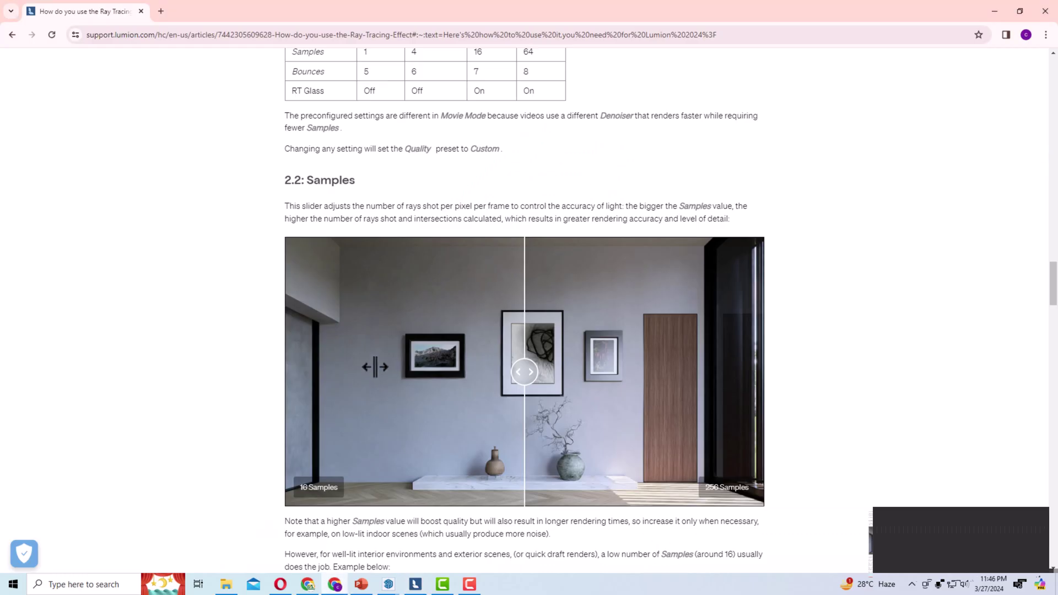
pyautogui.scroll(-13, 376, 365)
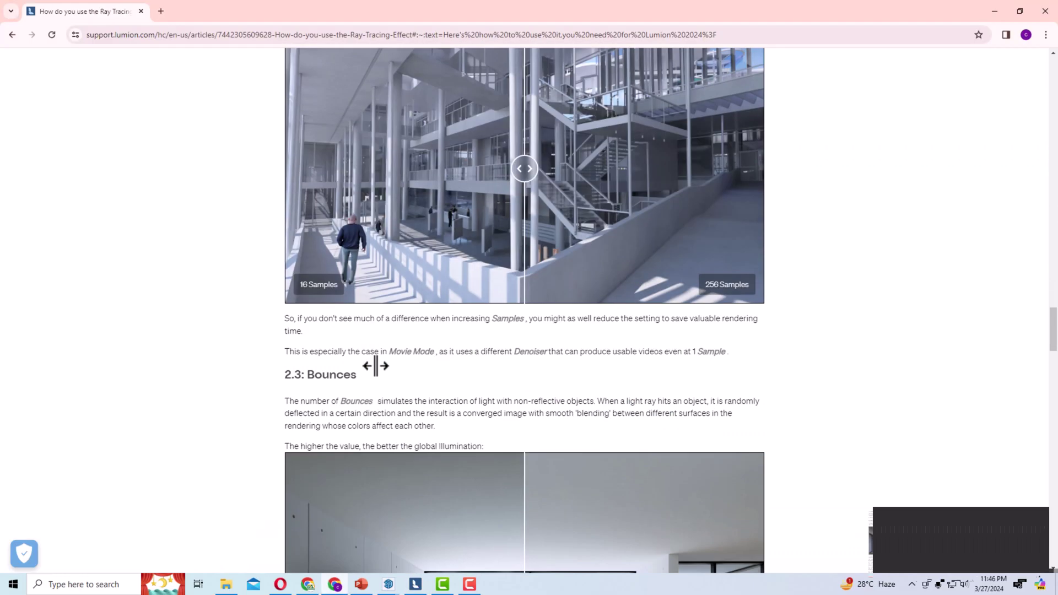
pyautogui.scroll(6, 375, 366)
pyautogui.scroll(-10, 378, 366)
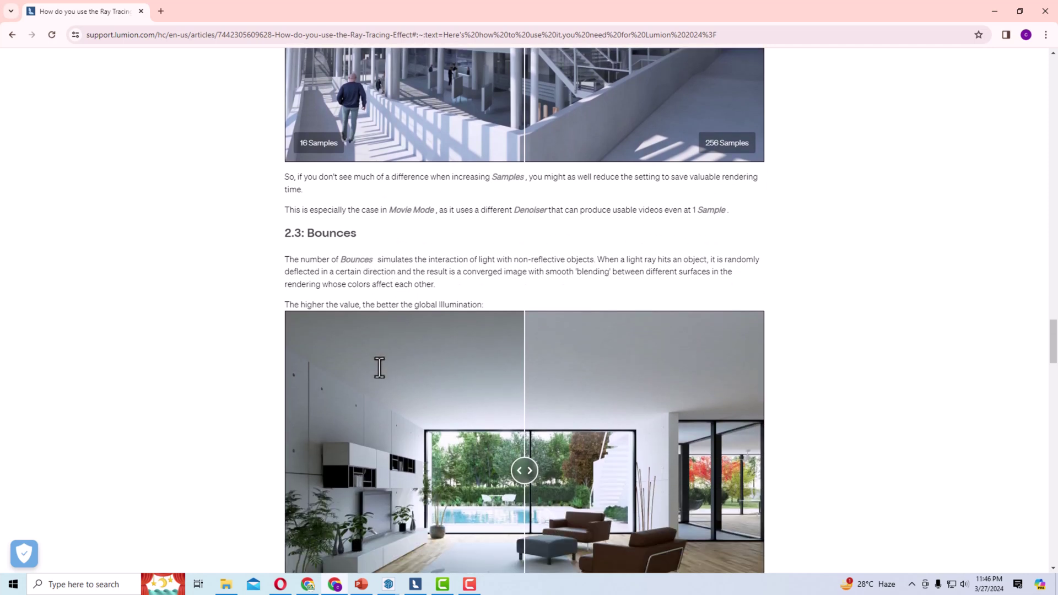
pyautogui.scroll(-12, 381, 366)
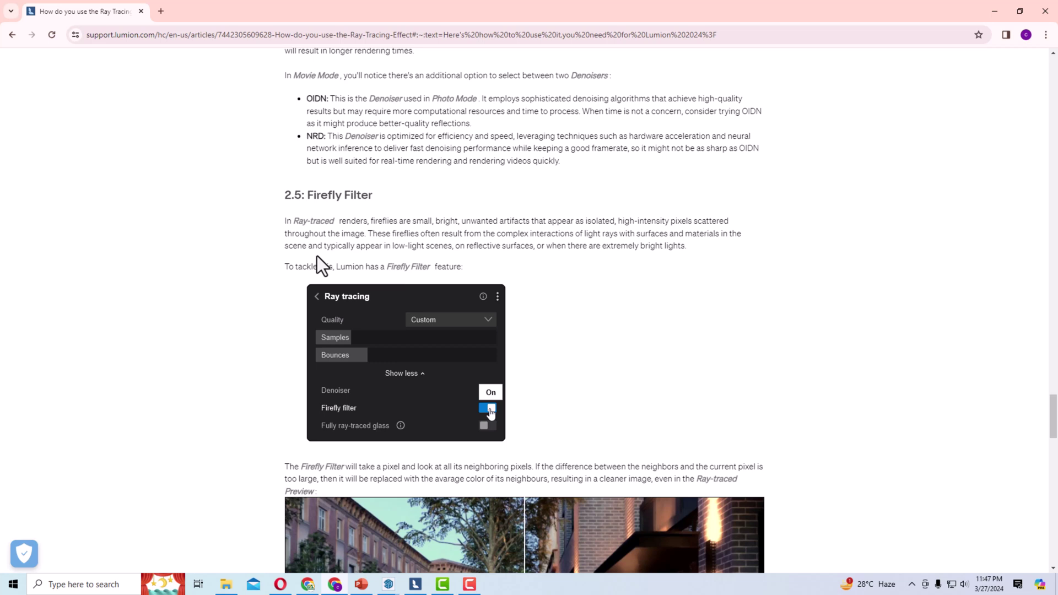
pyautogui.scroll(-1, 316, 255)
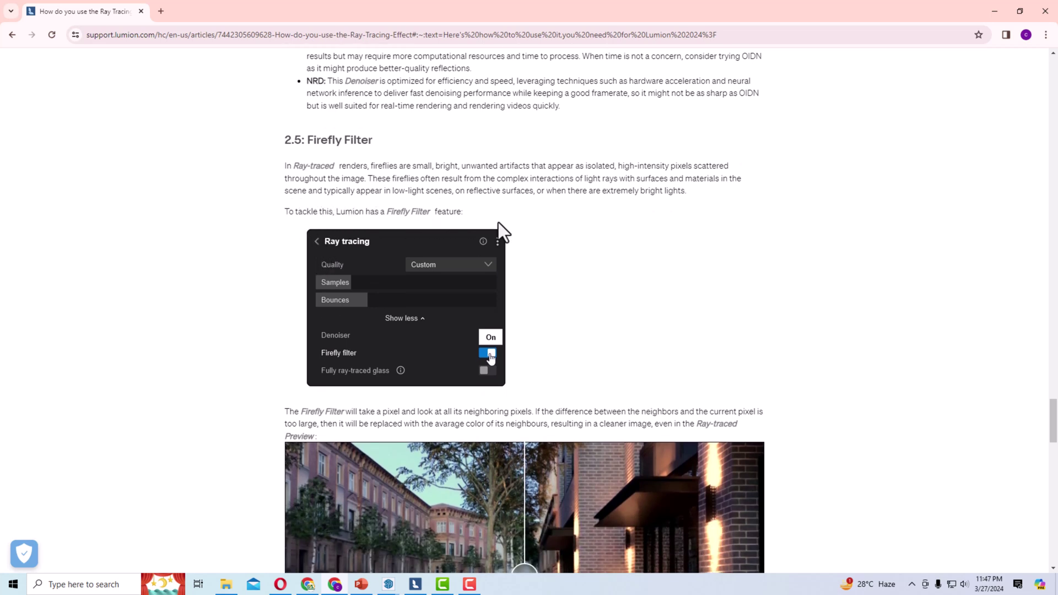
pyautogui.scroll(-2, 479, 319)
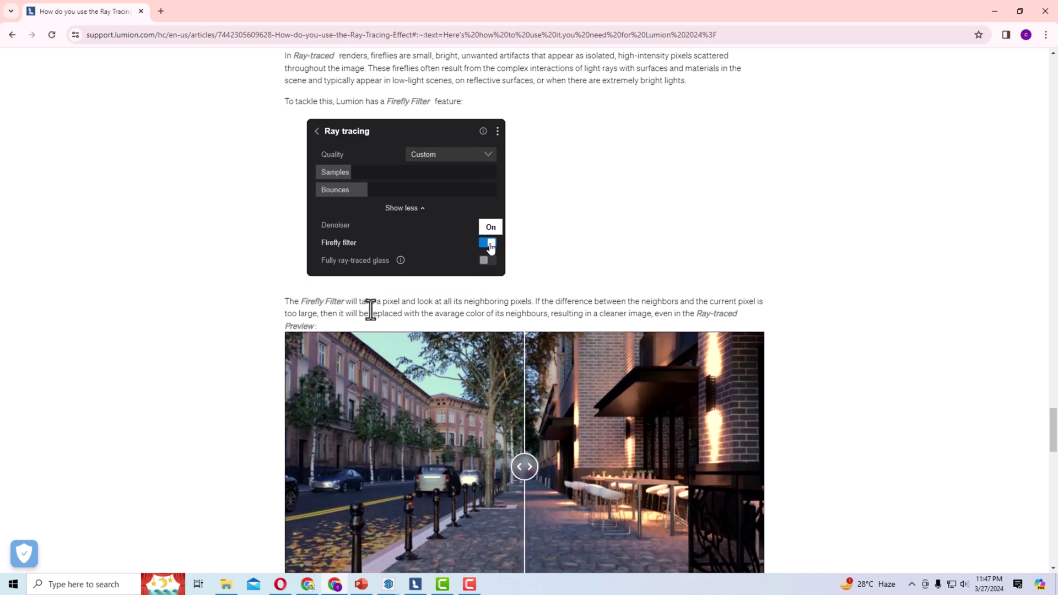
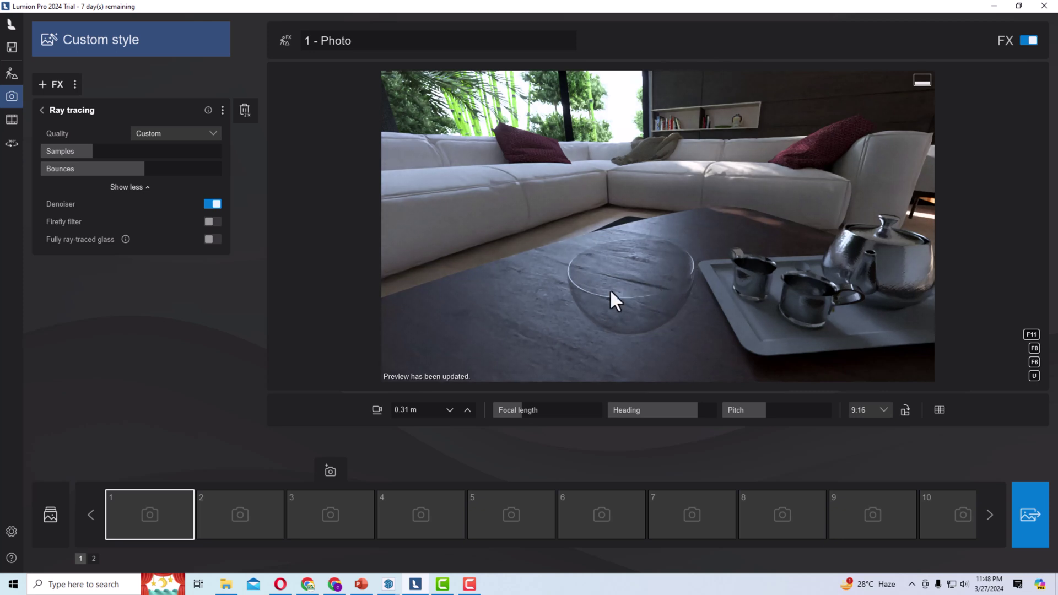
# Step: Enable Fully ray-traced glass, update the preview of the glass bowl, and reframe the camera on the sofa at about 0.61 m height
pyautogui.click(212, 239)
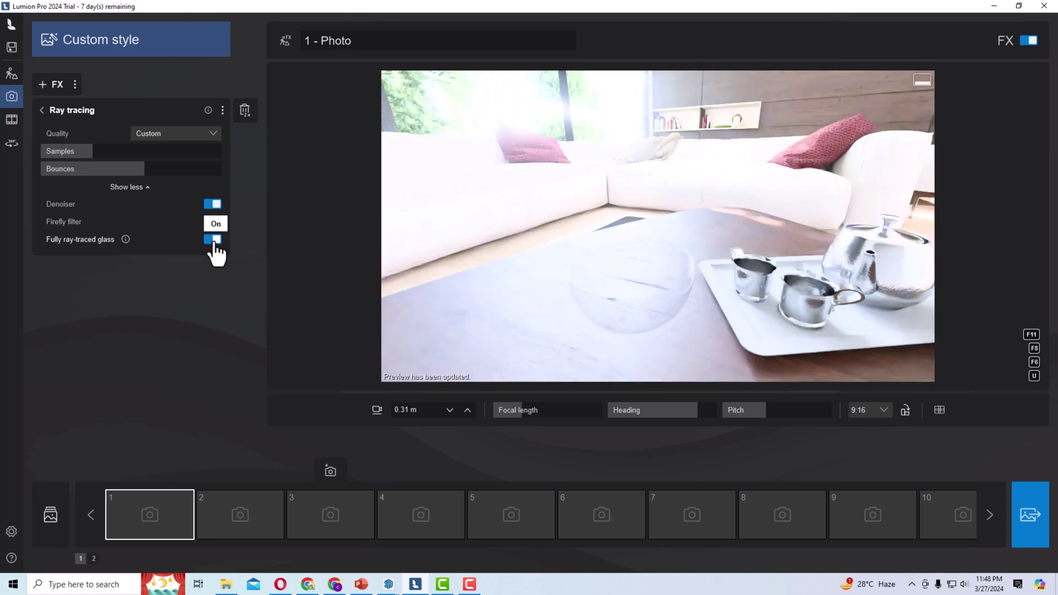
pyautogui.press('q')
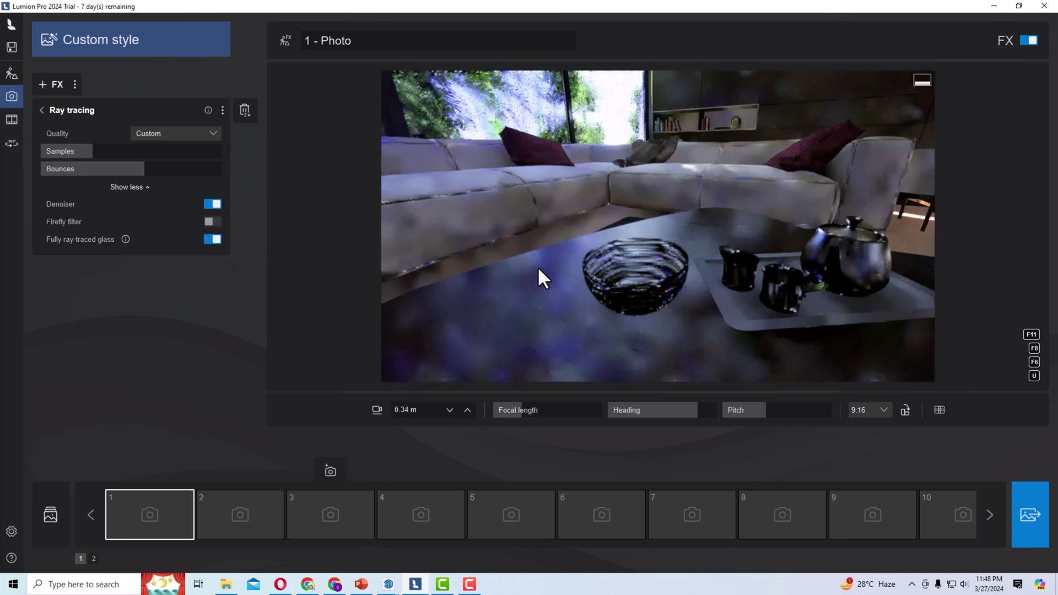
pyautogui.click(538, 269)
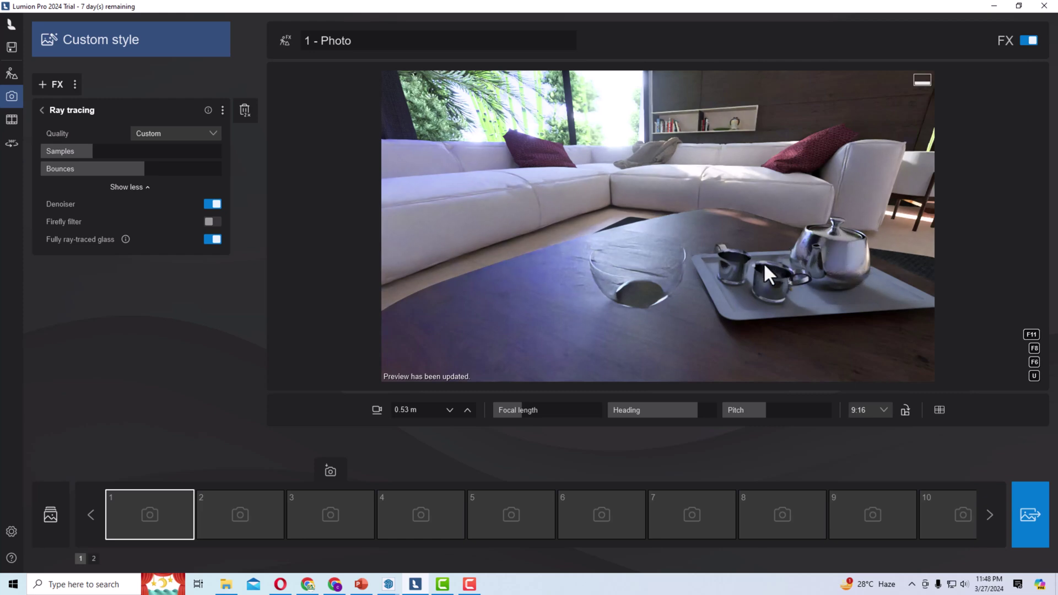
pyautogui.moveTo(671, 286); pyautogui.dragTo(664, 257, button='right')
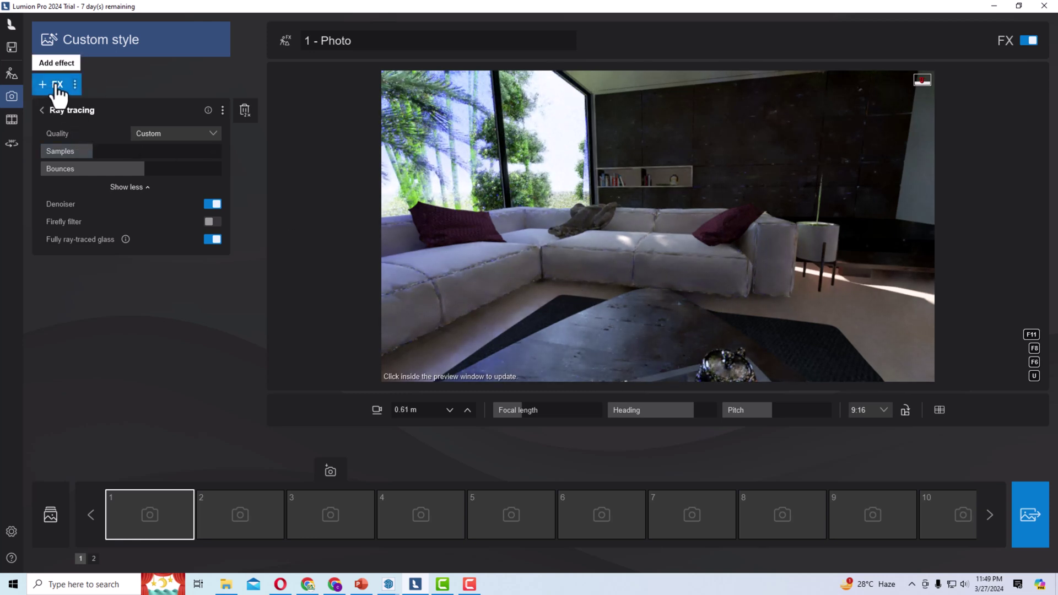
# Step: Delete the Ray tracing effect, apply the RT Night style to the photo, and update the preview
pyautogui.doubleClick(243, 113)
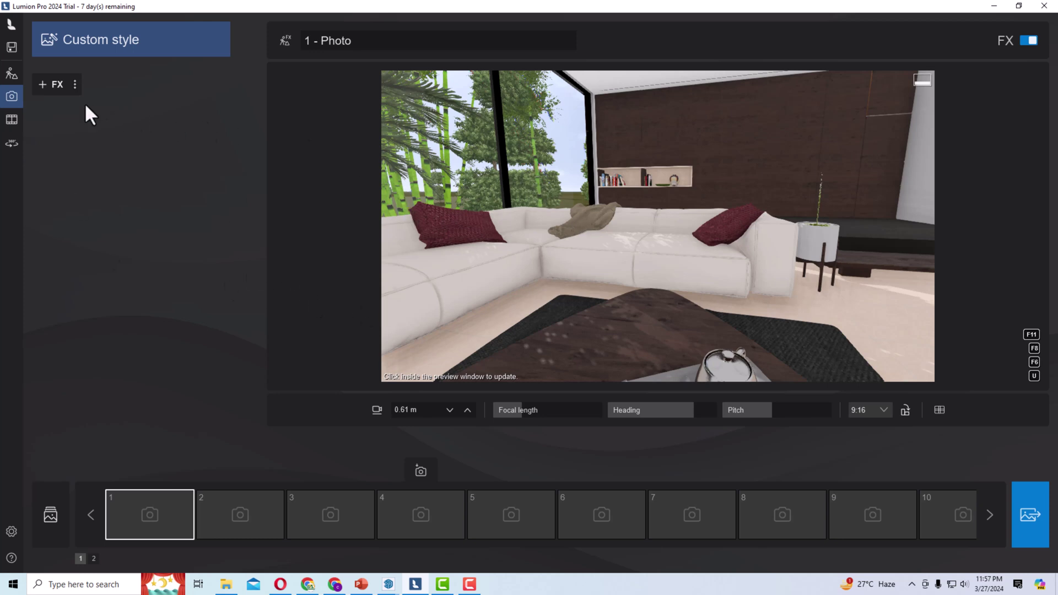
pyautogui.click(88, 53)
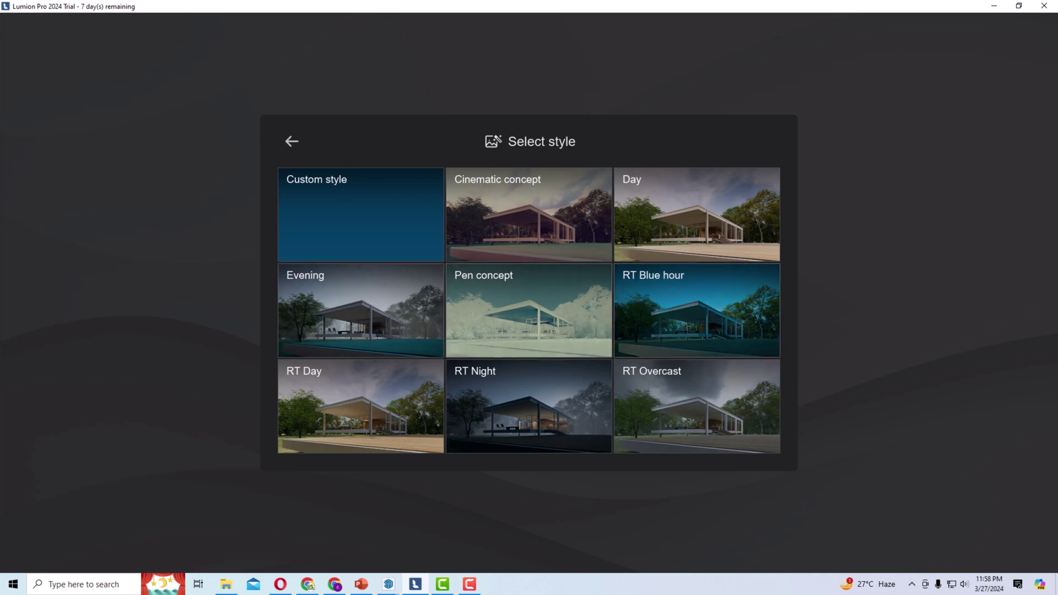
pyautogui.click(487, 400)
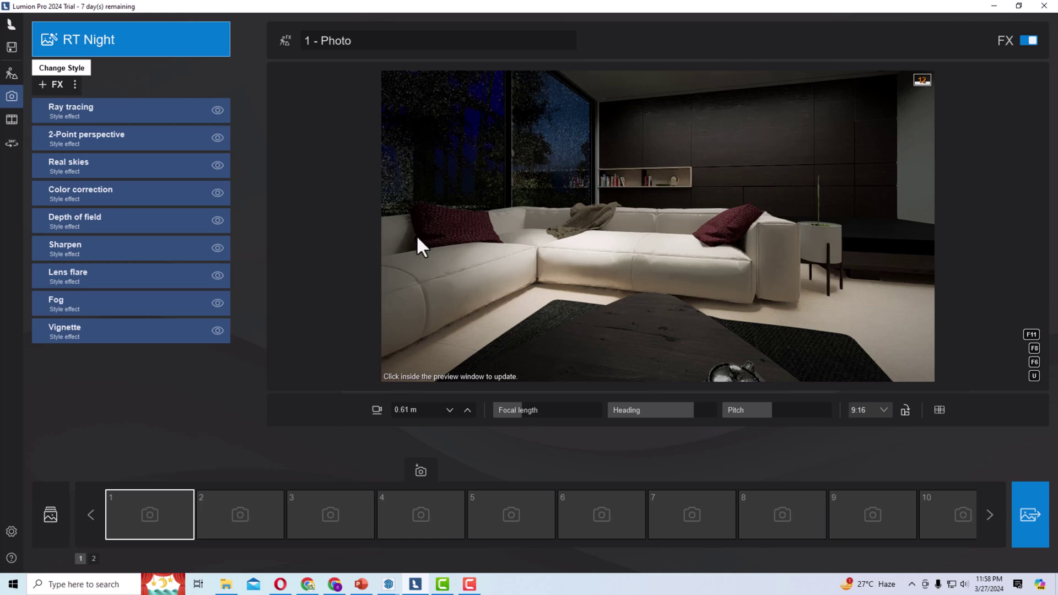
pyautogui.click(528, 253)
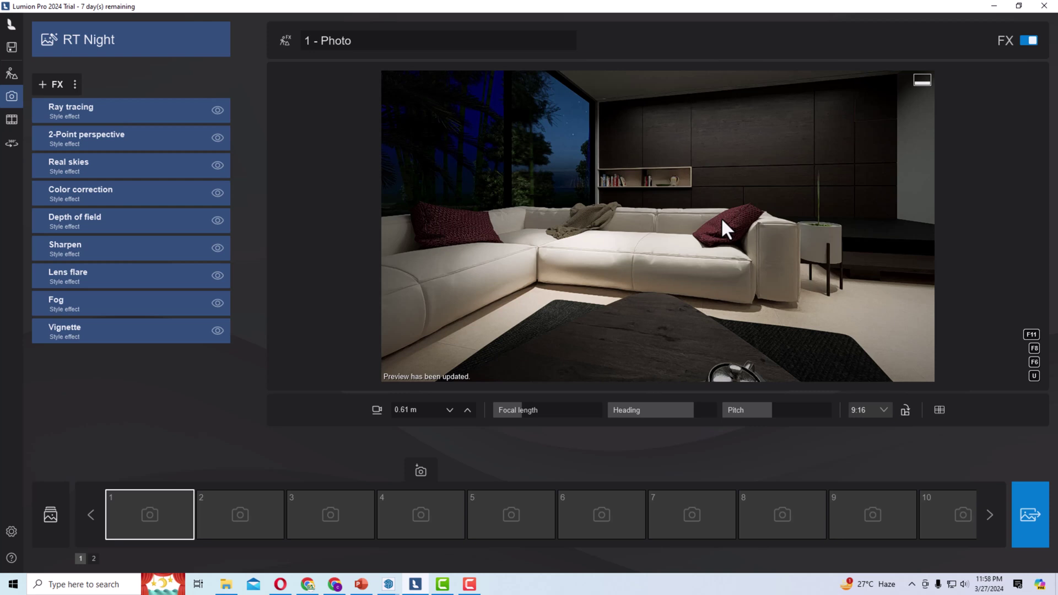
# Step: Move the photo camera back to about 1.19 m height to take in the side table and rug, and update the preview
pyautogui.press('s')
pyautogui.press('s')
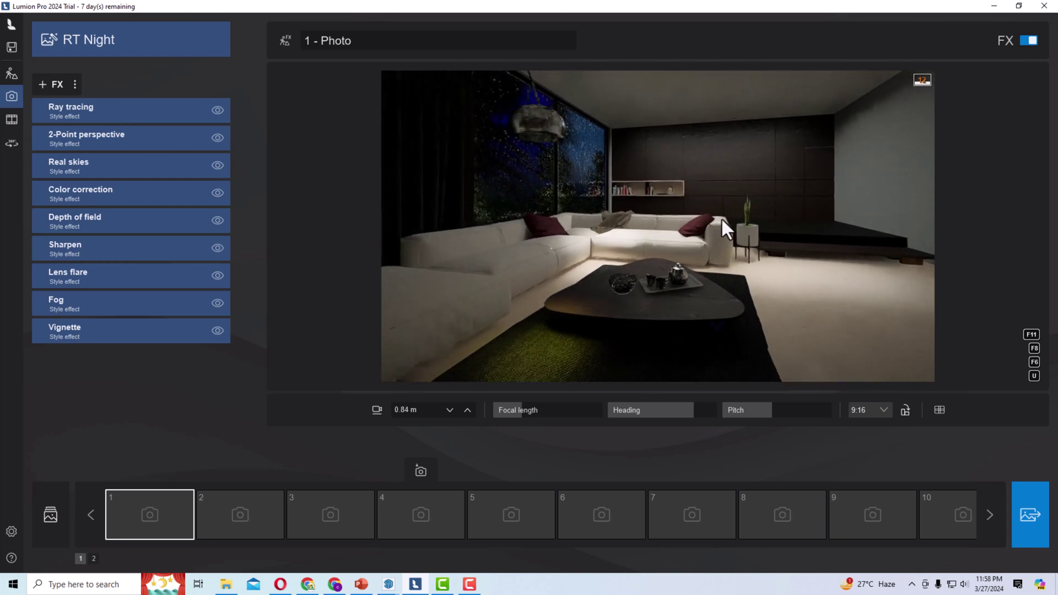
pyautogui.press('s')
pyautogui.click(702, 234)
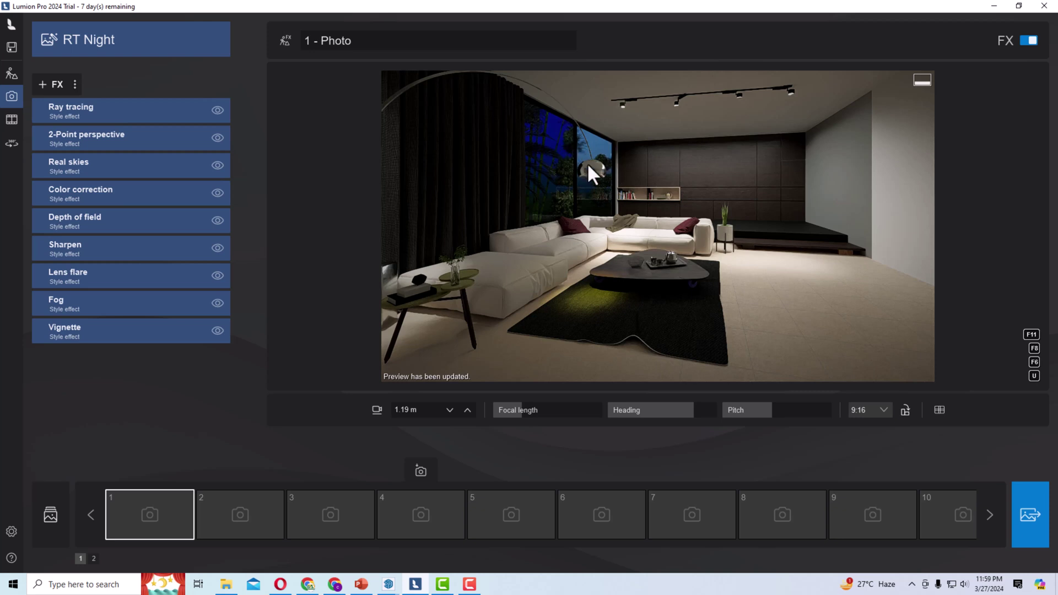
# Step: Open the RT Night style's Ray tracing effect, expand its additional options, and set Samples to 512 with an updated preview
pyautogui.click(78, 122)
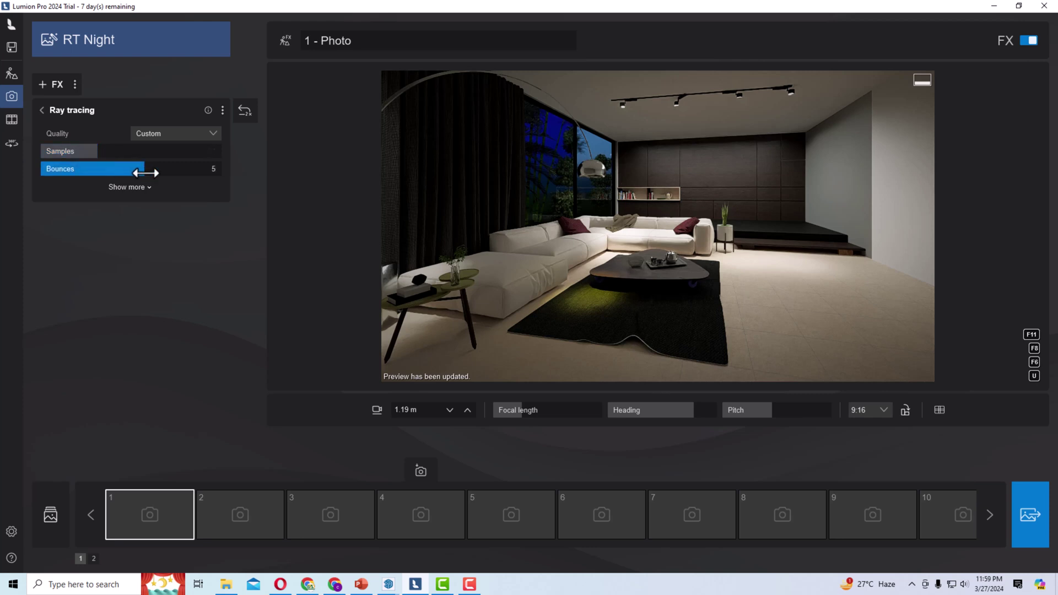
pyautogui.click(145, 191)
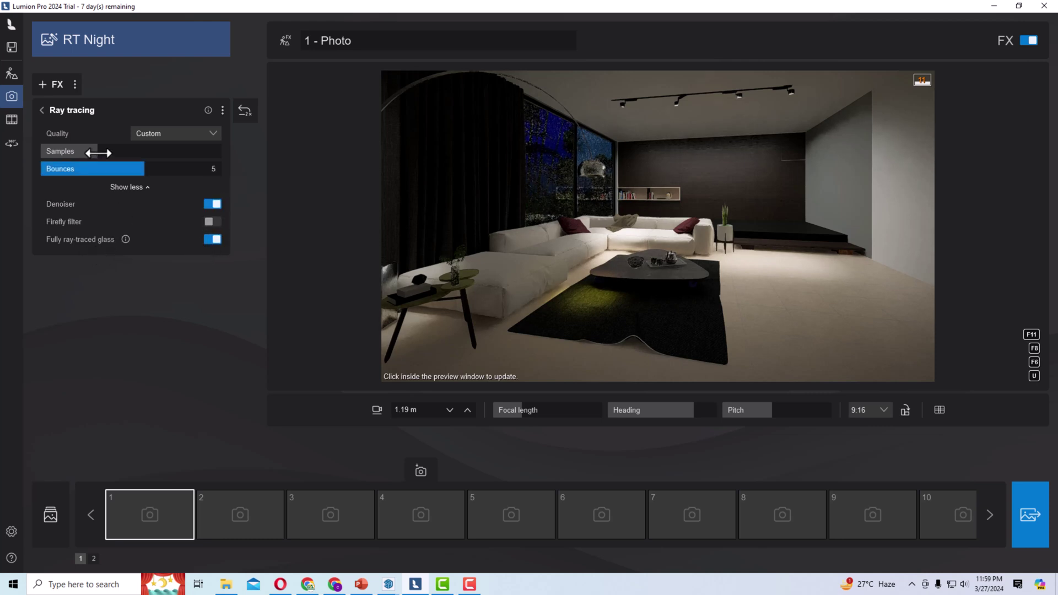
pyautogui.moveTo(98, 150); pyautogui.dragTo(163, 146)
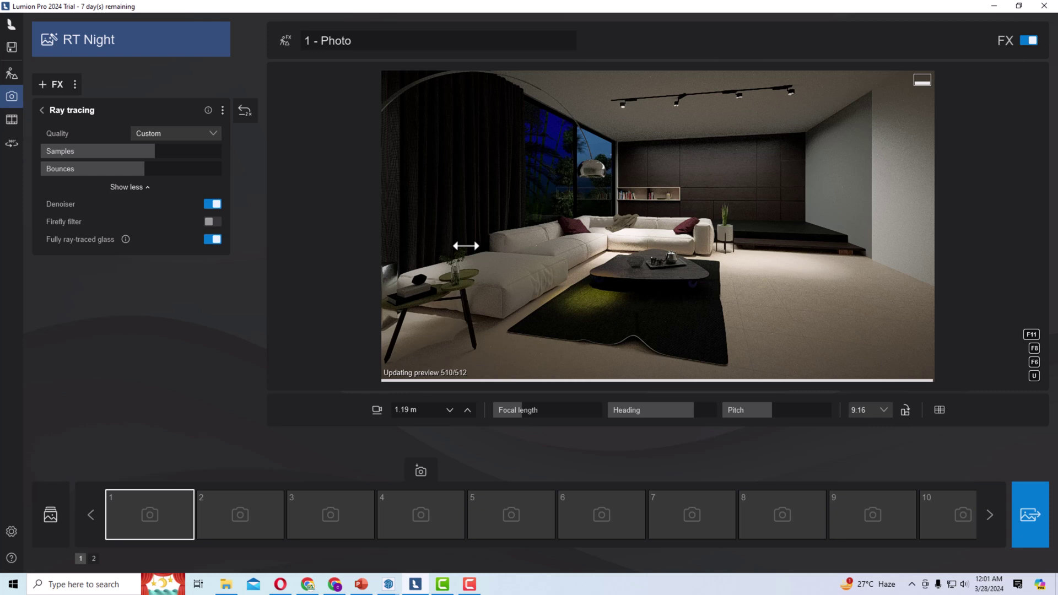
# Step: Reposition the photo camera slightly farther back so the floor lamp's base is in view, at about 1.23 m height
pyautogui.press('w')
pyautogui.press('s')
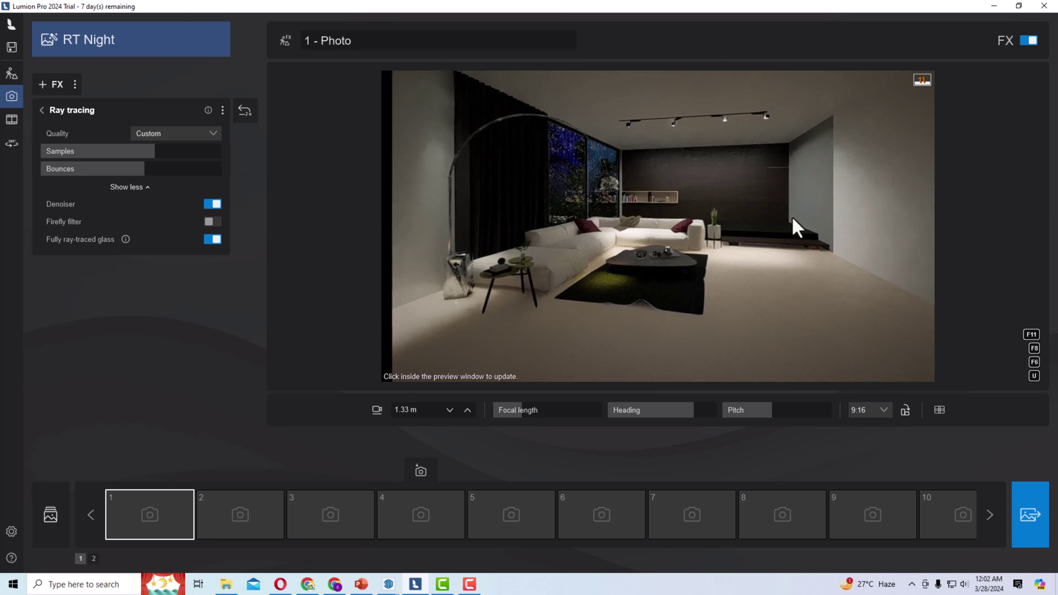
pyautogui.press('w')
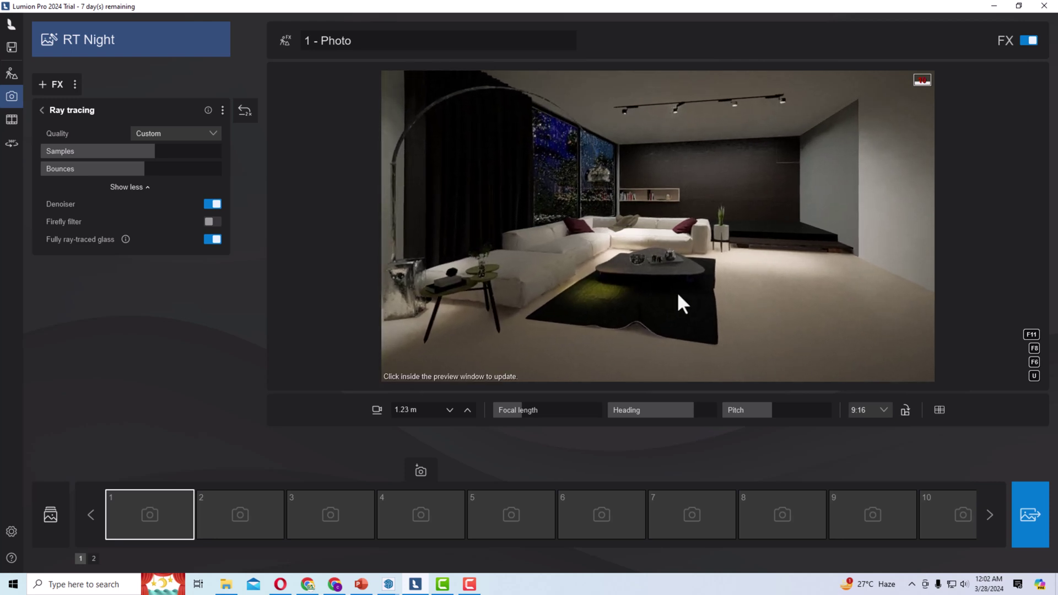
# Step: Return to the support article and review how to enable Ray Tracing, its other benefits, and which effects it disables
pyautogui.click(336, 585)
pyautogui.scroll(5, 705, 364)
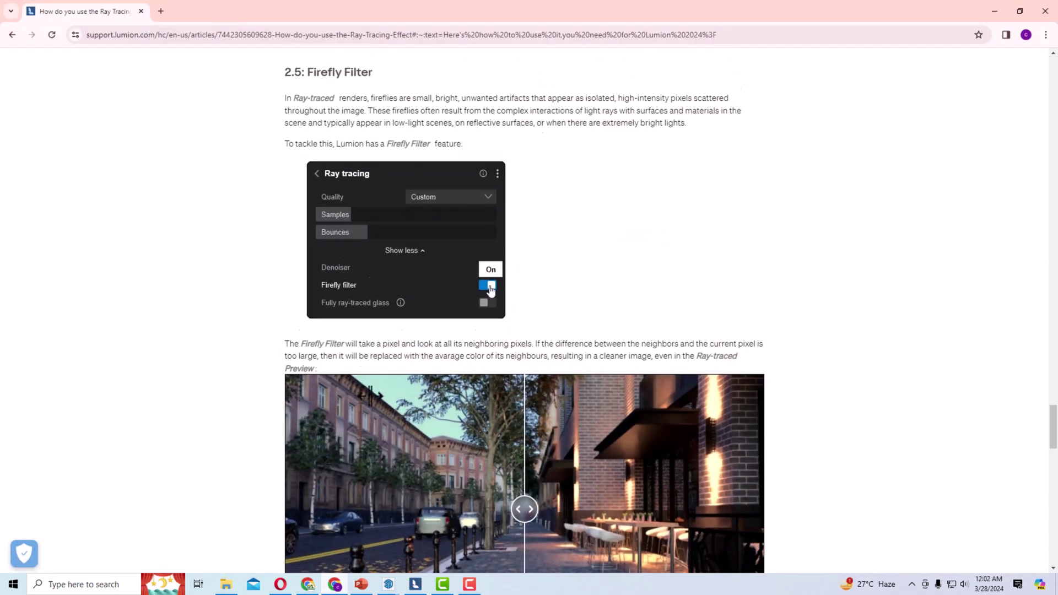
pyautogui.moveTo(1053, 413); pyautogui.dragTo(1035, 84)
pyautogui.scroll(-5, 1034, 88)
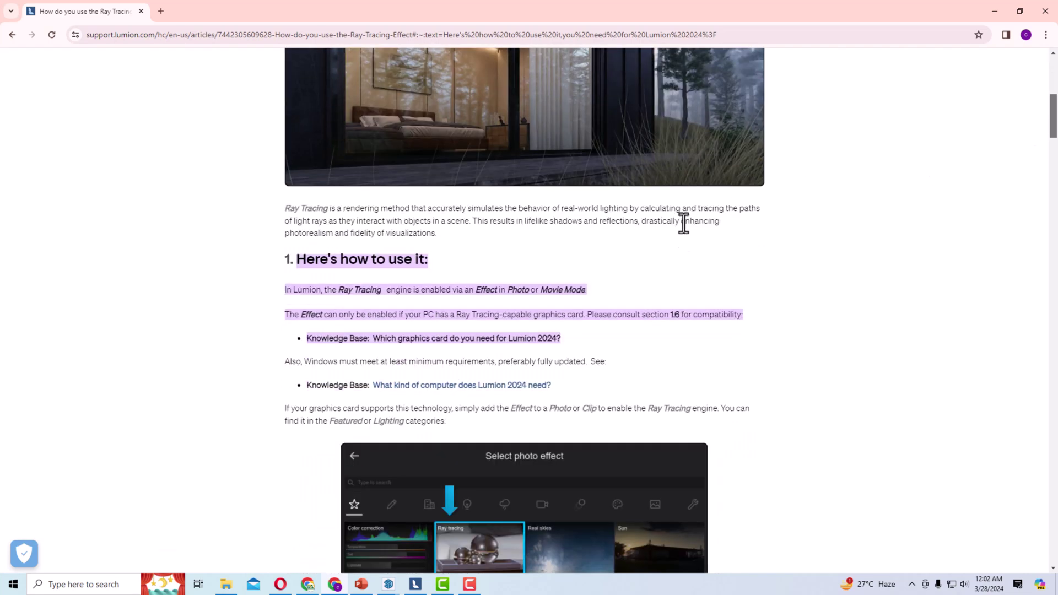
pyautogui.scroll(-4, 683, 220)
pyautogui.scroll(2, 671, 255)
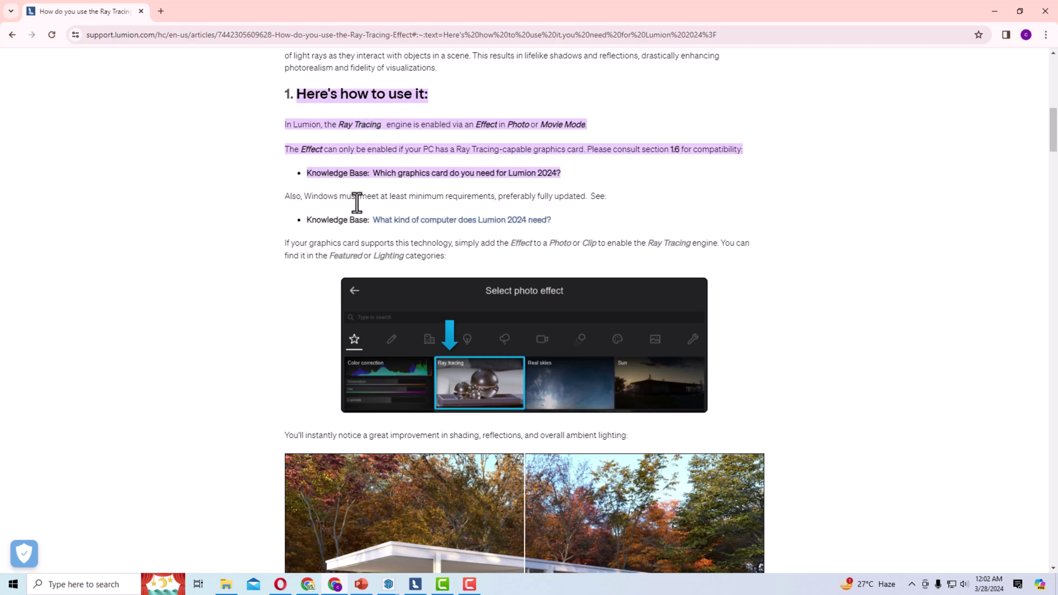
pyautogui.scroll(-7, 297, 217)
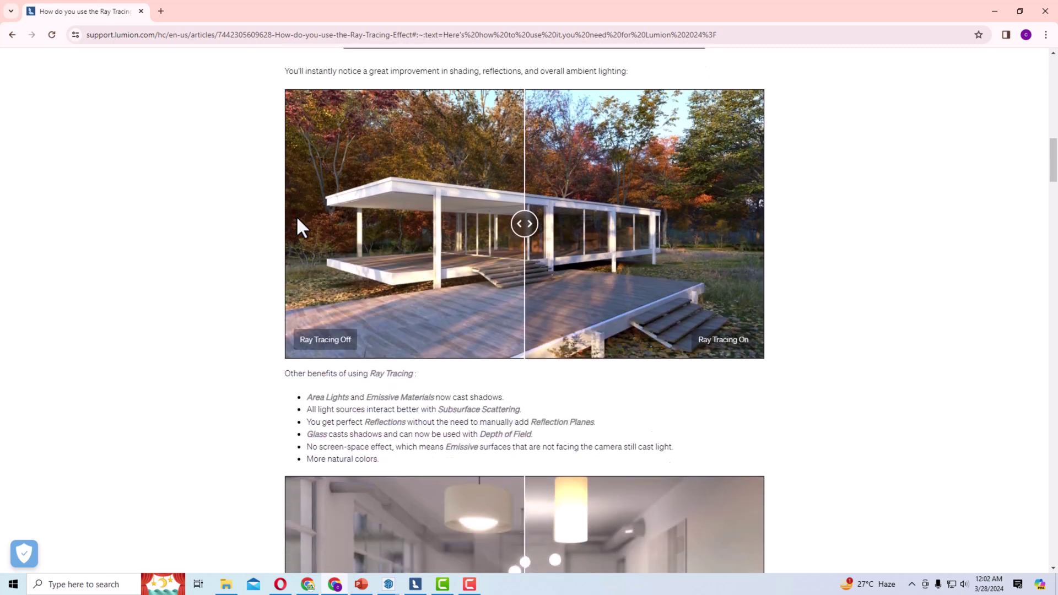
pyautogui.scroll(-4, 296, 216)
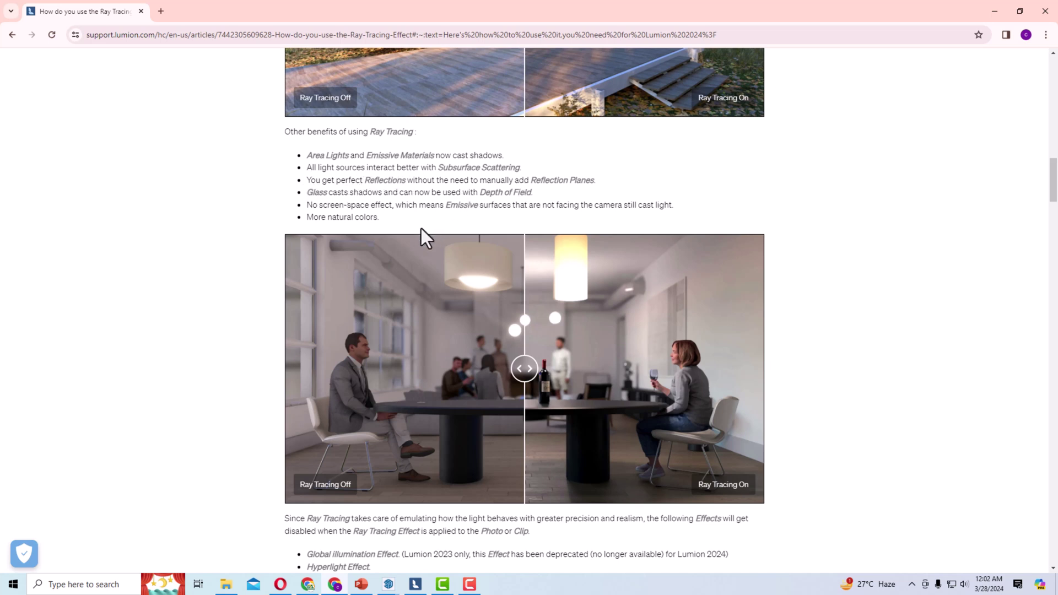
pyautogui.scroll(-7, 421, 228)
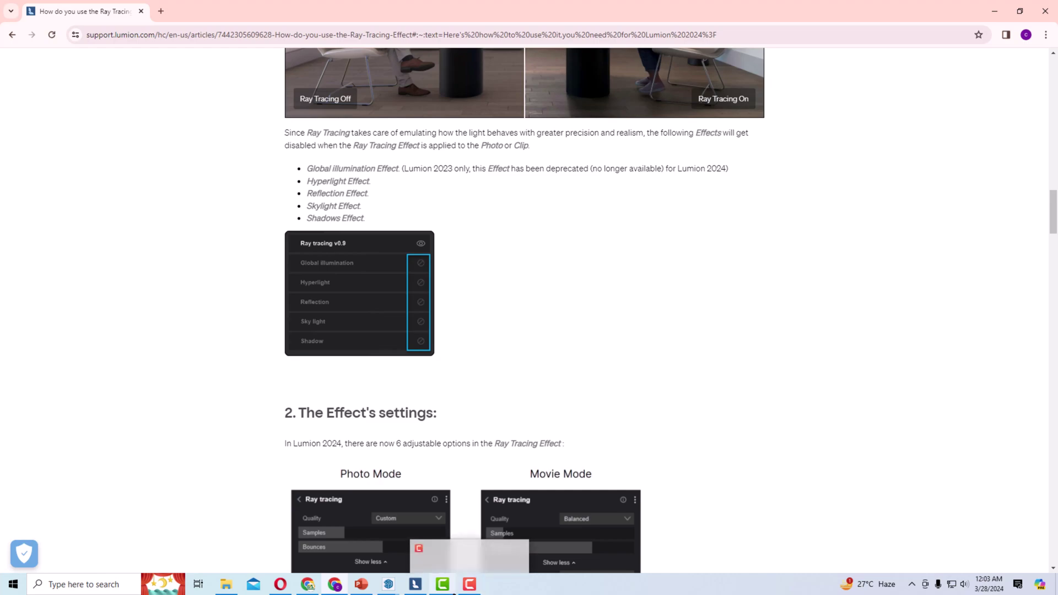
# Step: Switch to Lumion, browse the photo effect categories, and add the Volumetric sunlight effect to the RT Night photo
pyautogui.click(416, 585)
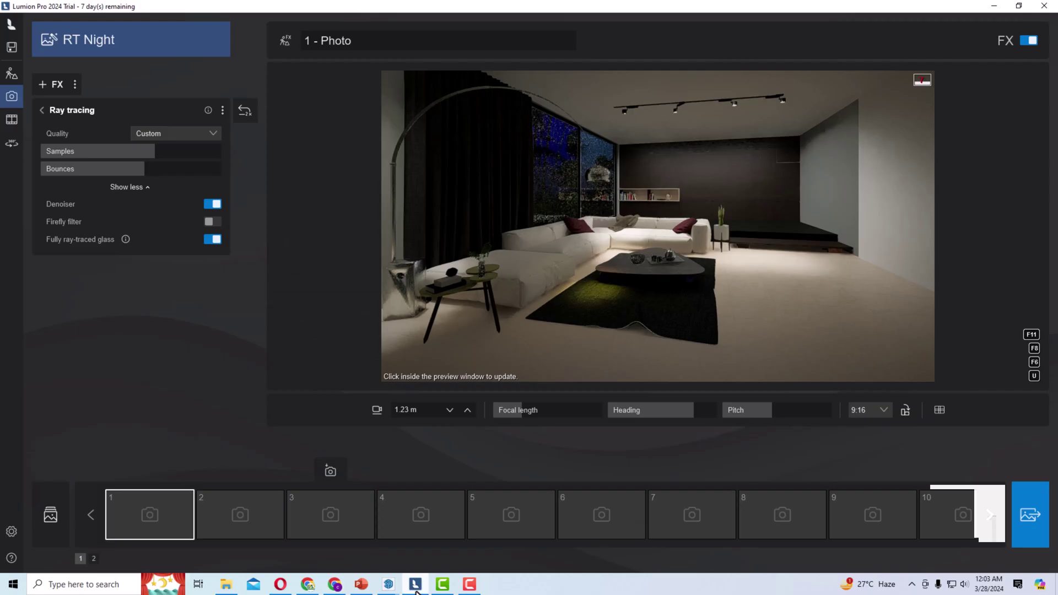
pyautogui.click(57, 84)
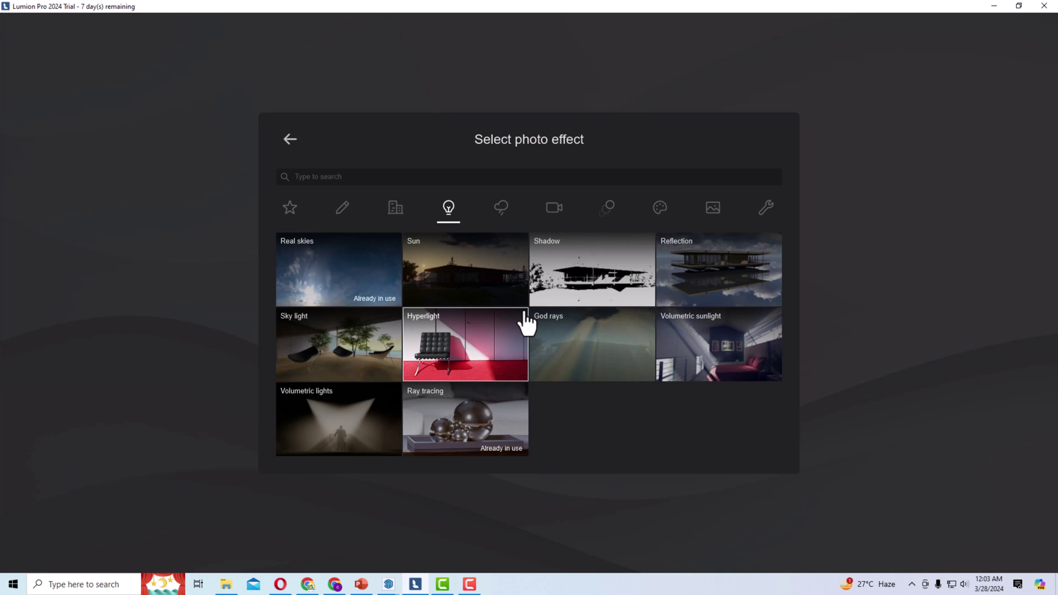
pyautogui.click(766, 207)
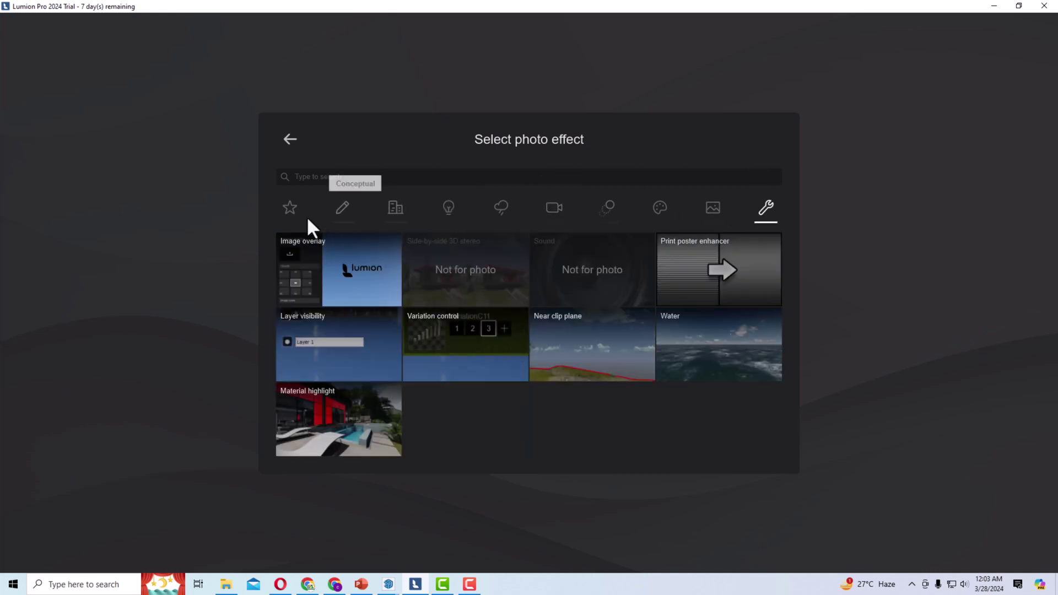
pyautogui.click(452, 223)
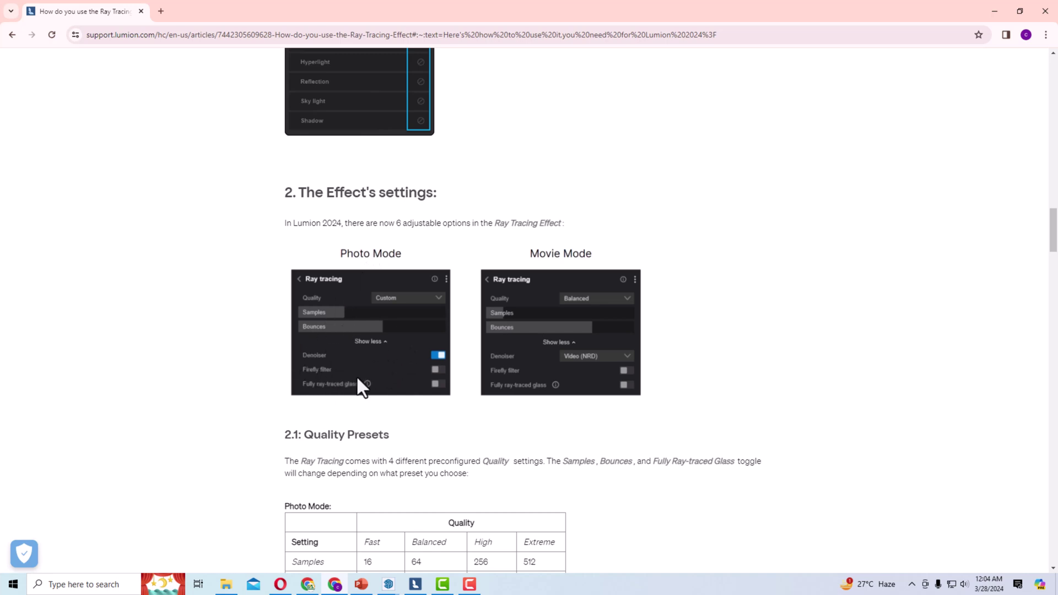
# Step: Return to the support article and review the Ray Tracing effect's quality presets for Photo and Movie Mode, Samples, and Bounces
pyautogui.scroll(-4, 505, 379)
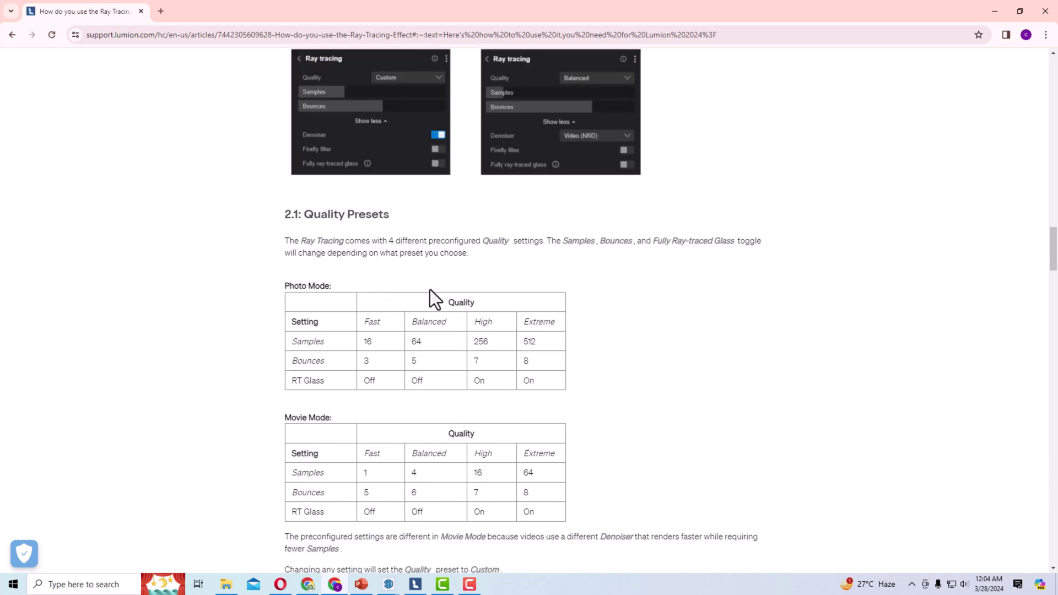
pyautogui.scroll(-8, 432, 298)
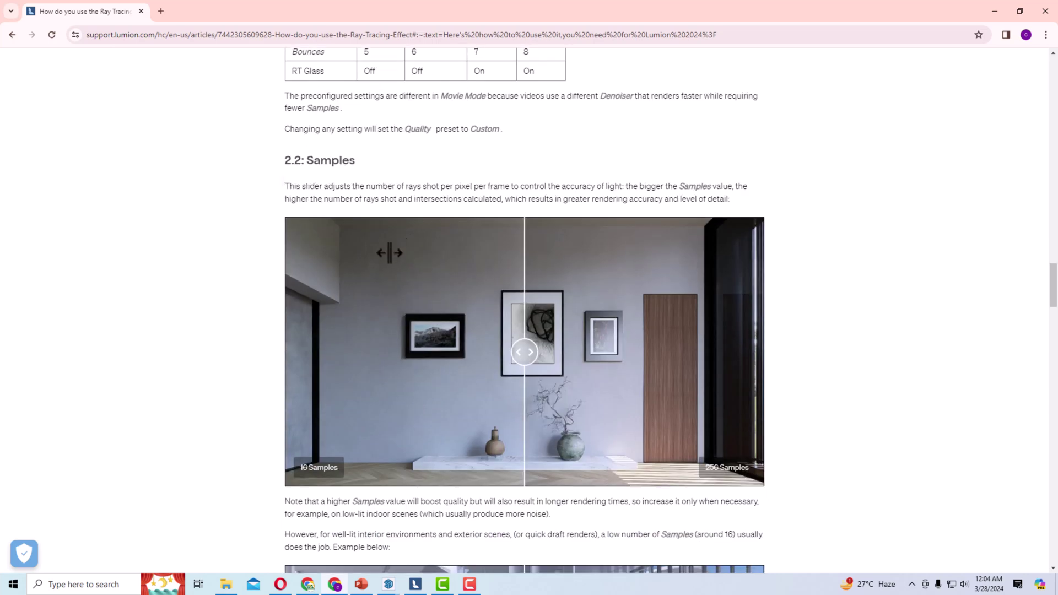
pyautogui.scroll(-6, 359, 199)
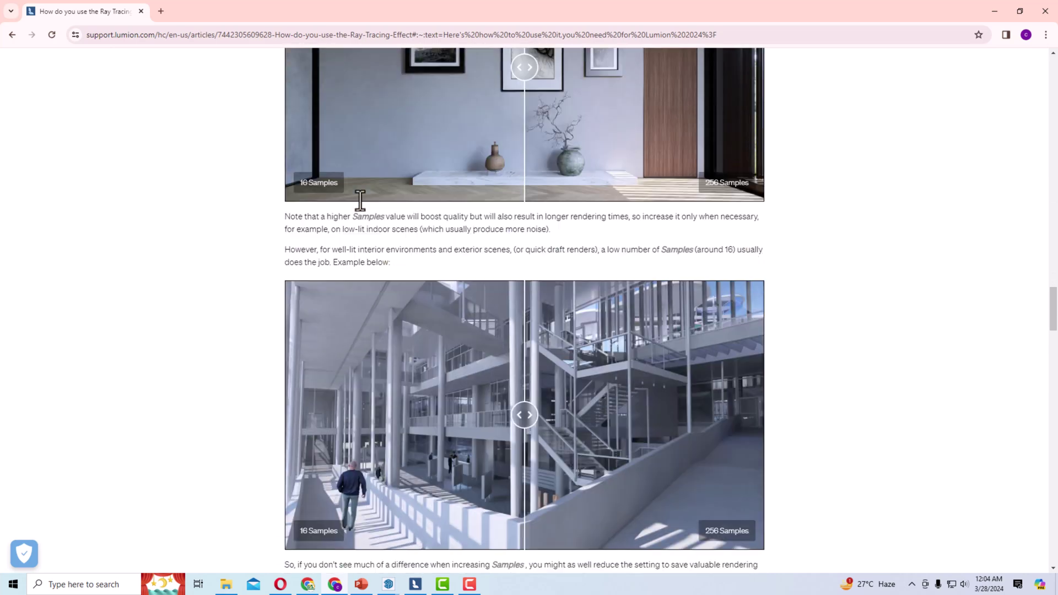
pyautogui.scroll(-4, 336, 196)
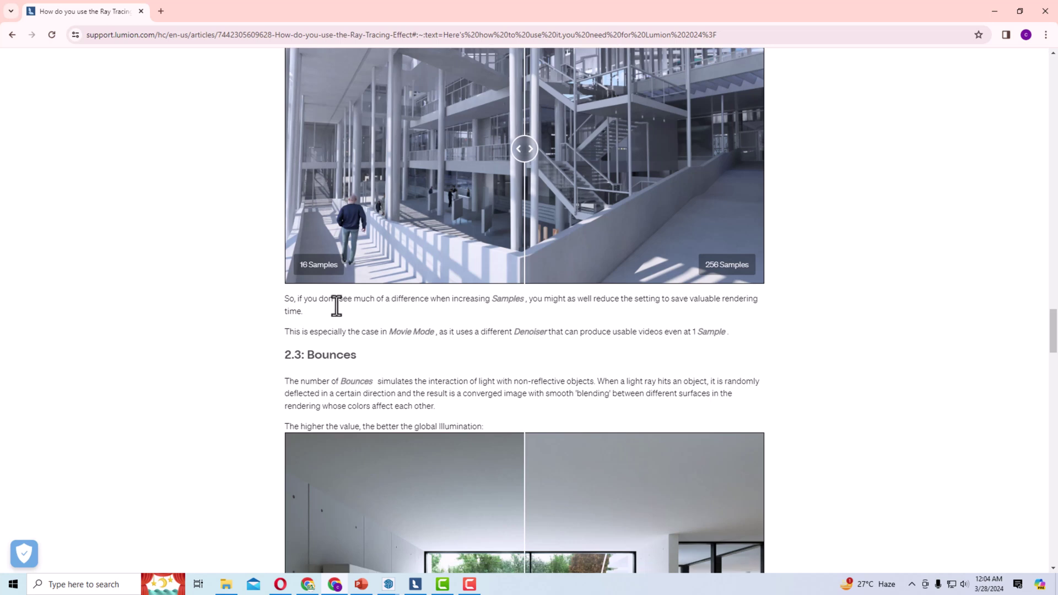
pyautogui.scroll(-2, 317, 369)
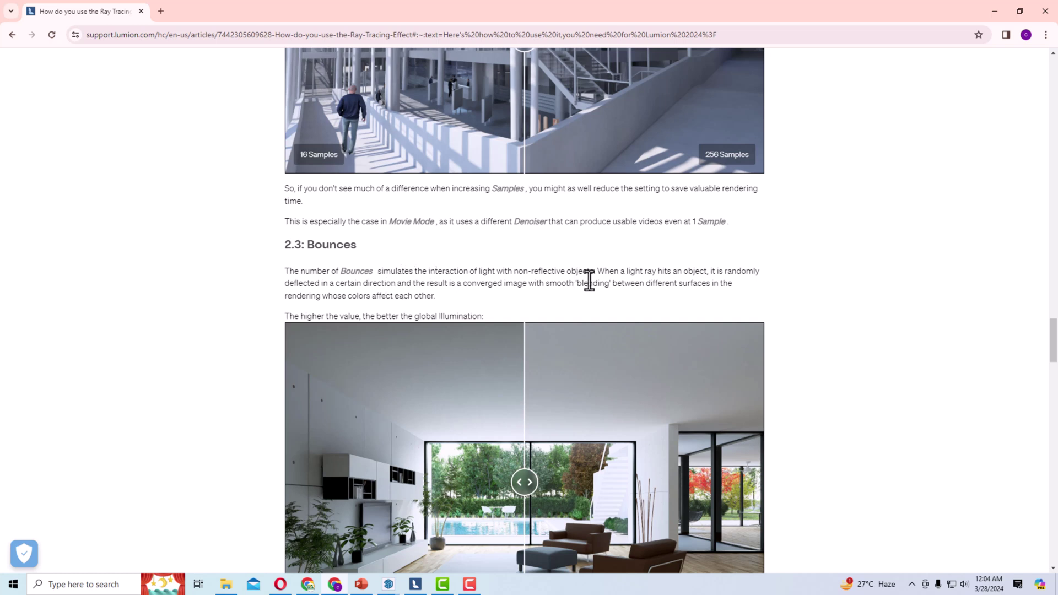
pyautogui.scroll(-2, 644, 285)
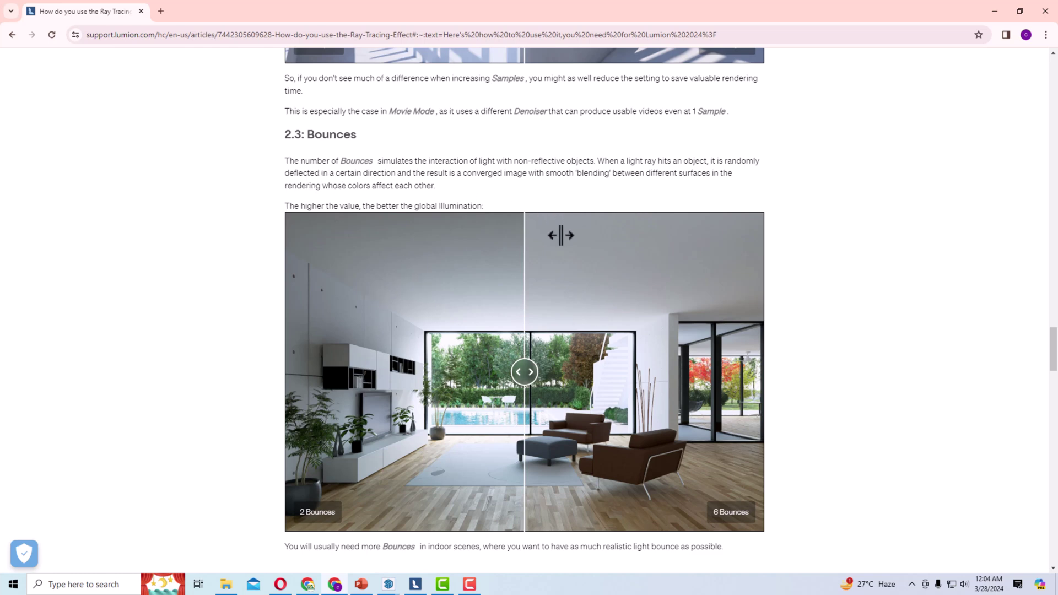
# Step: Review the article's Denoiser, Firefly Filter, Fully Ray-traced Glass and Technical Limitations sections, and switch back to Lumion
pyautogui.scroll(-7, 545, 246)
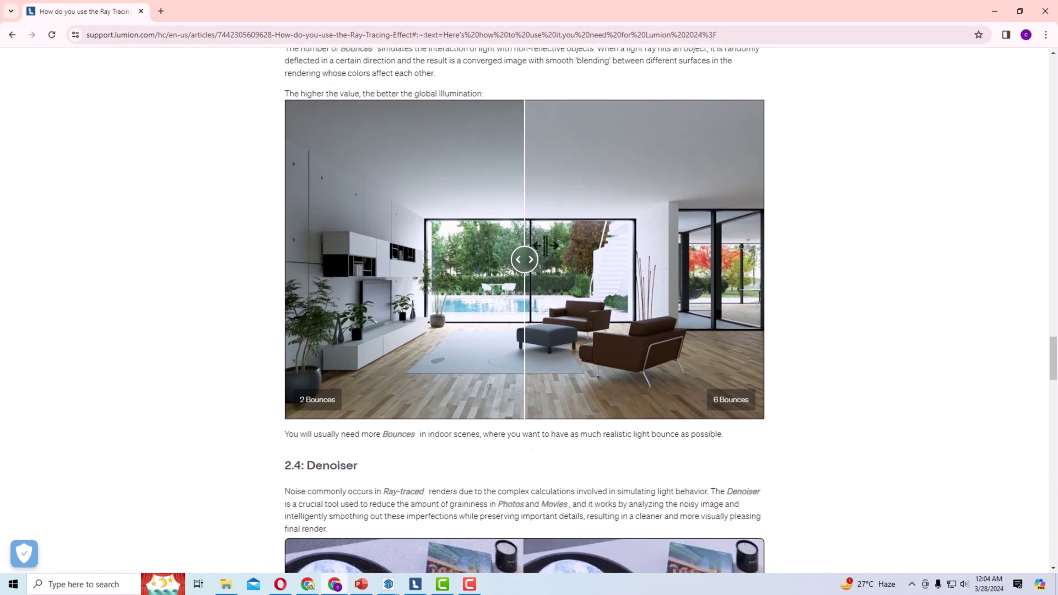
pyautogui.scroll(-5, 477, 276)
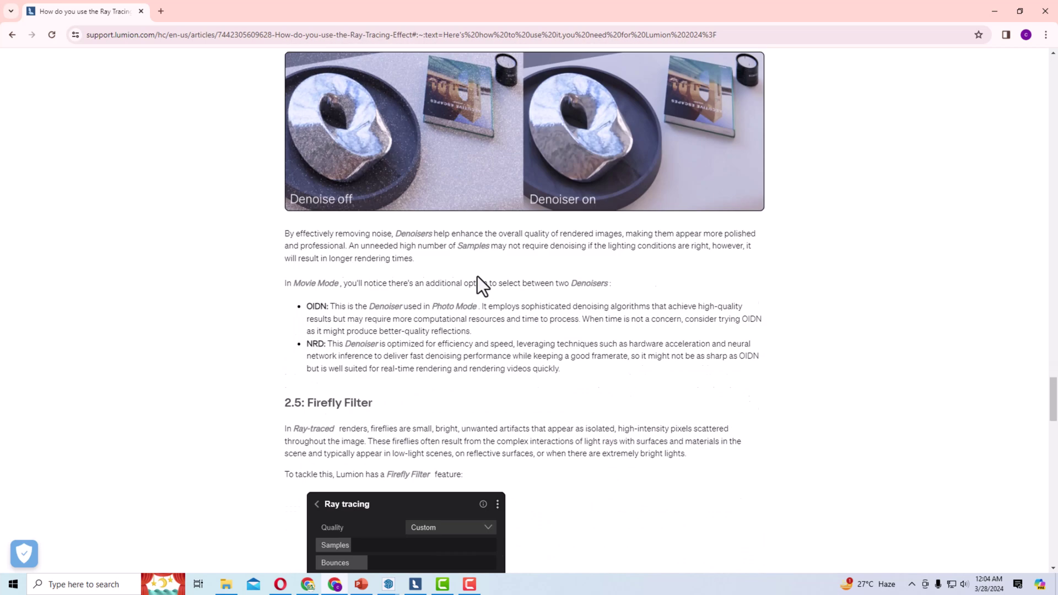
pyautogui.scroll(-2, 381, 379)
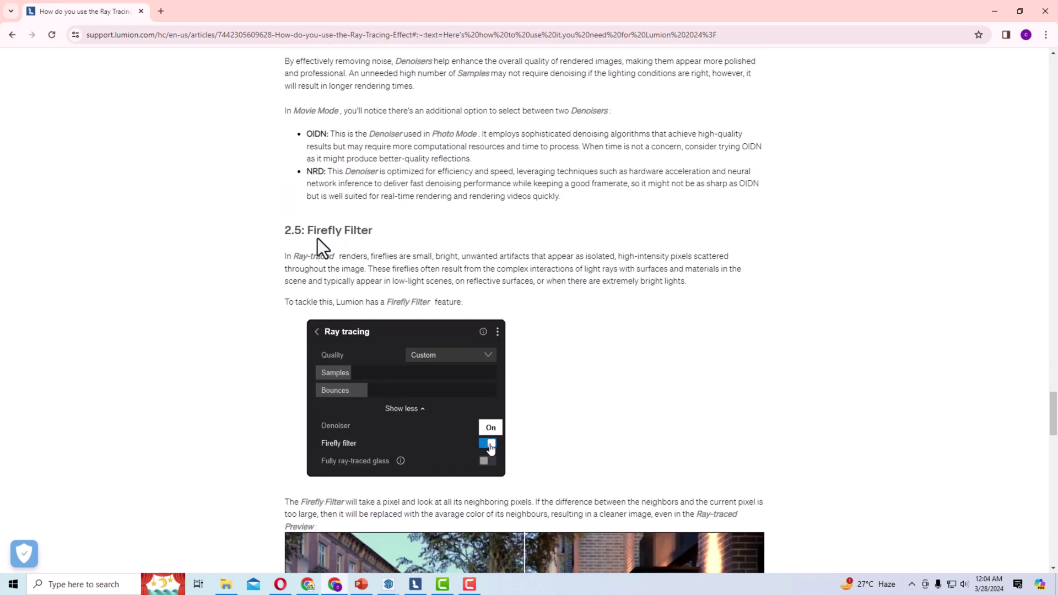
pyautogui.scroll(-6, 465, 248)
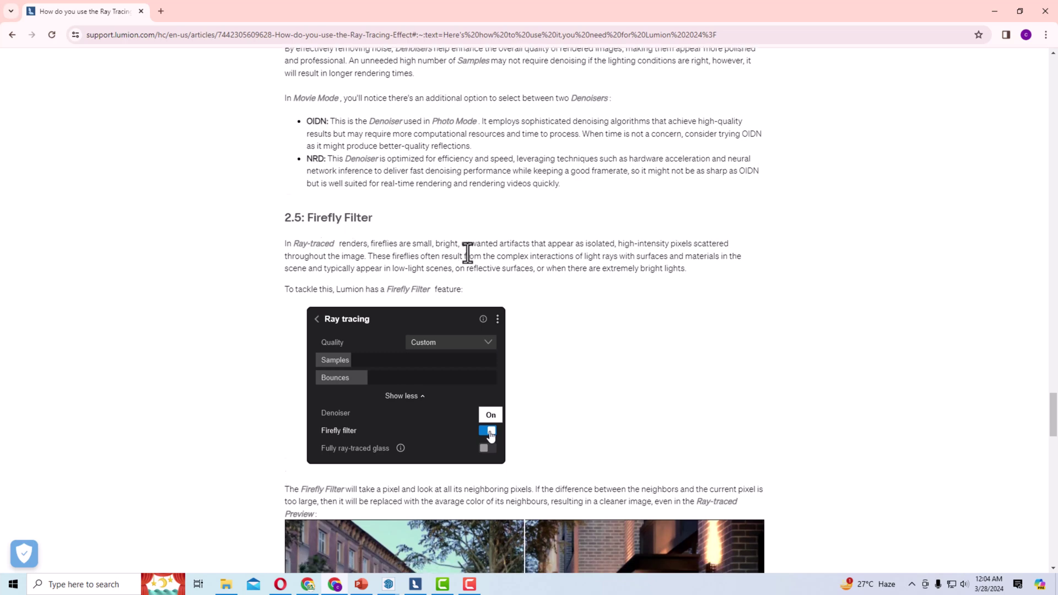
pyautogui.scroll(-4, 467, 248)
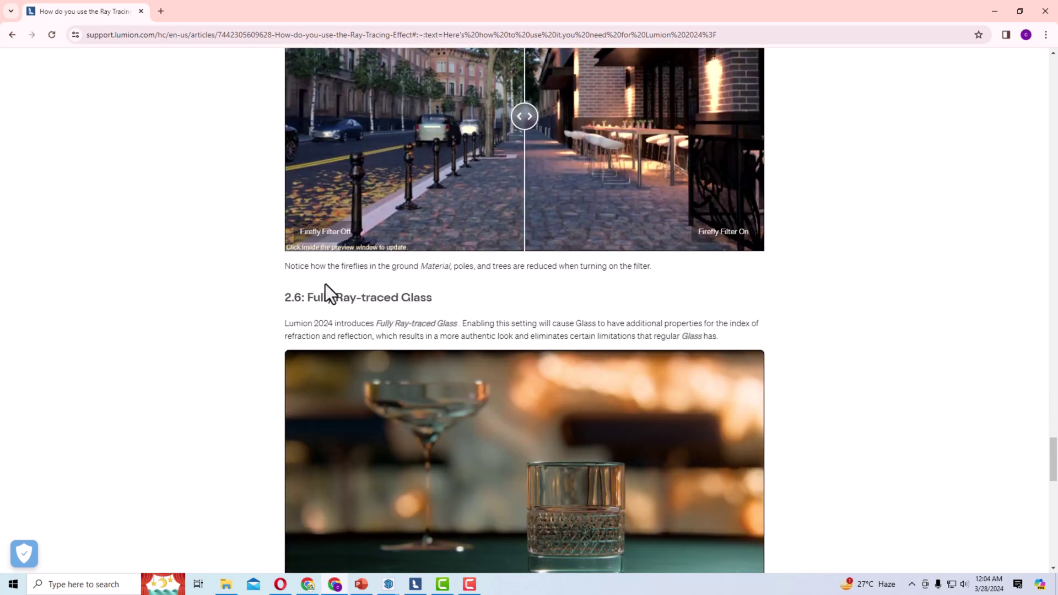
pyautogui.scroll(-4, 441, 315)
pyautogui.scroll(-1, 564, 223)
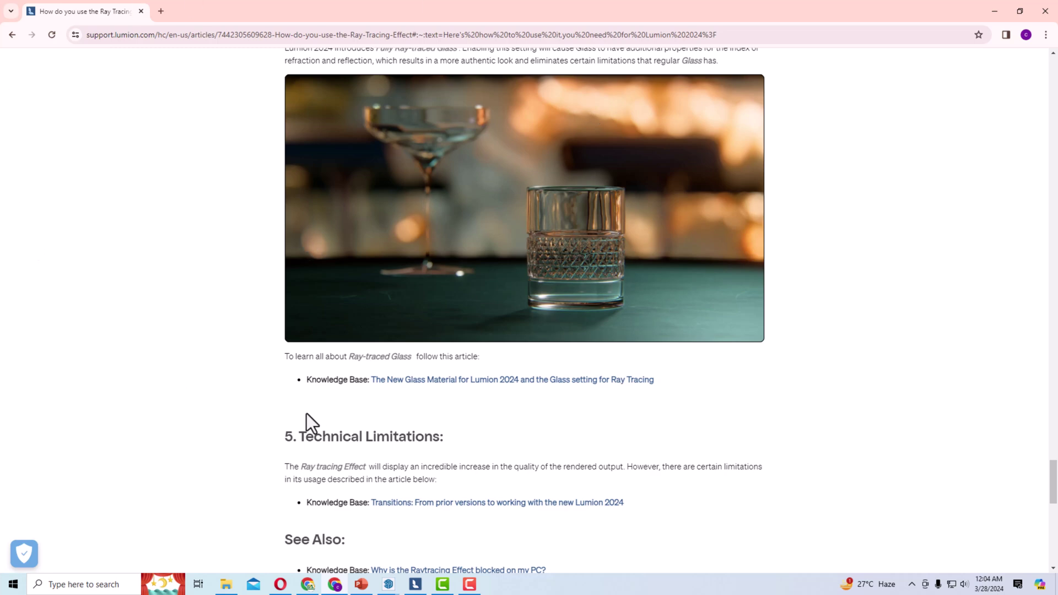
pyautogui.scroll(-5, 369, 417)
pyautogui.scroll(6, 362, 387)
pyautogui.scroll(10, 361, 387)
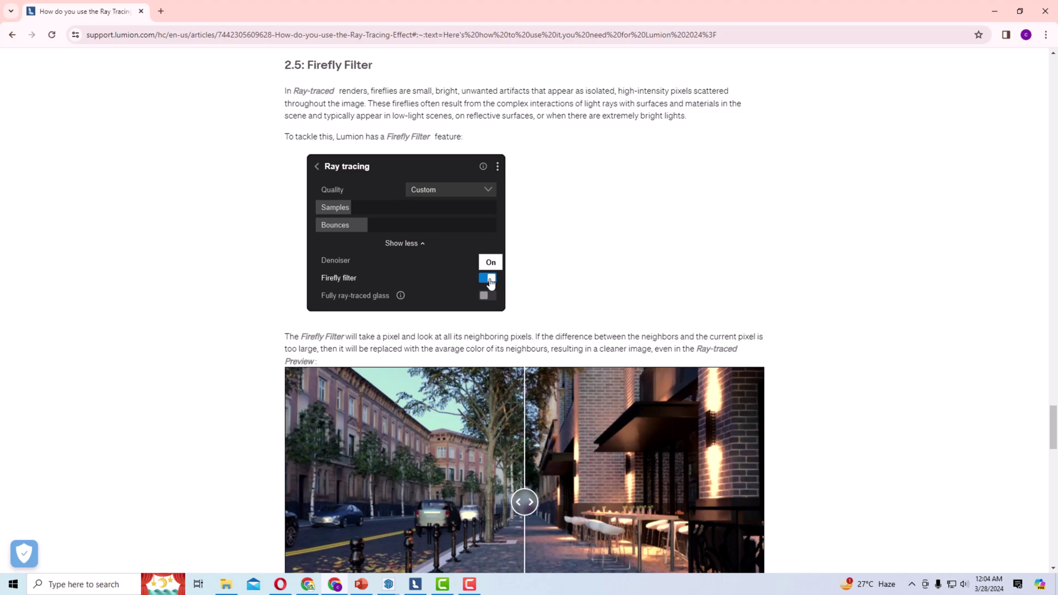
pyautogui.click(416, 584)
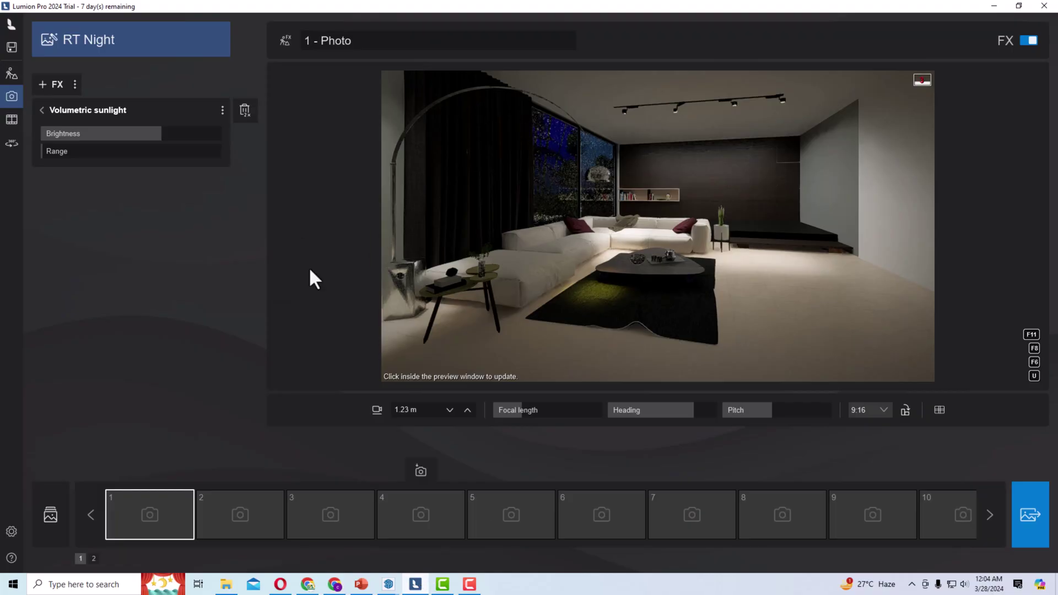